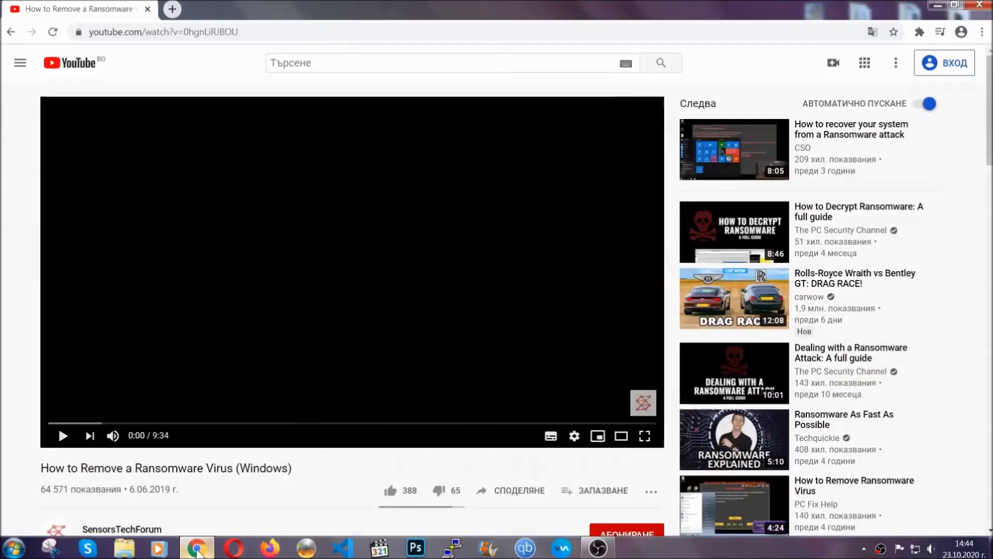
scroll(179, 424, "down", 3)
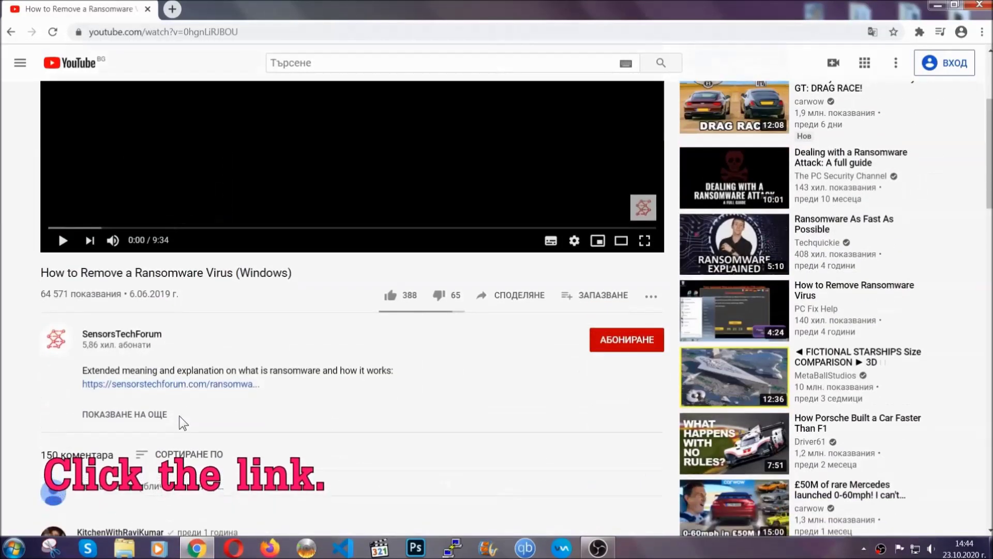
- Follow the description link to SensorsTechForum and launch the downloaded SpyHunter installer
left_click(198, 392)
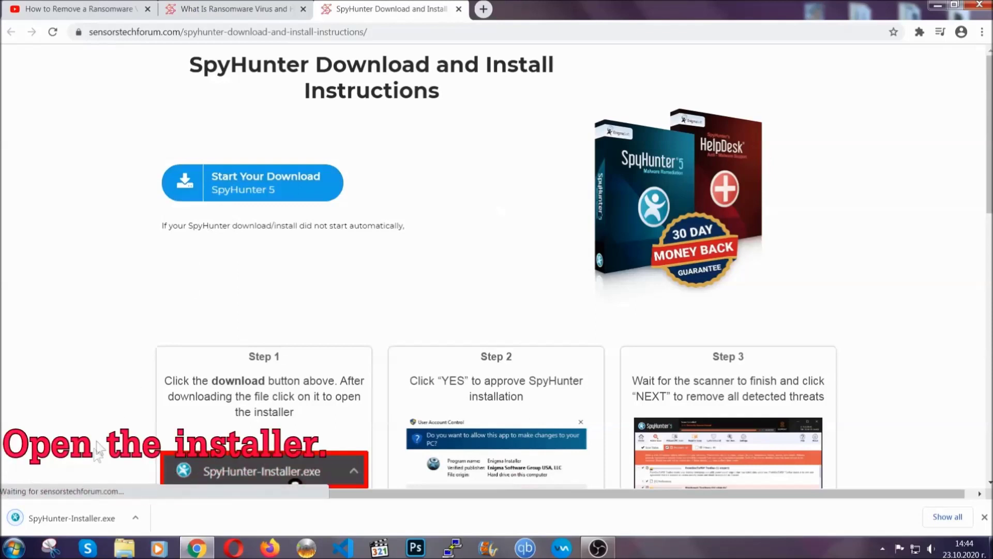
left_click(71, 516)
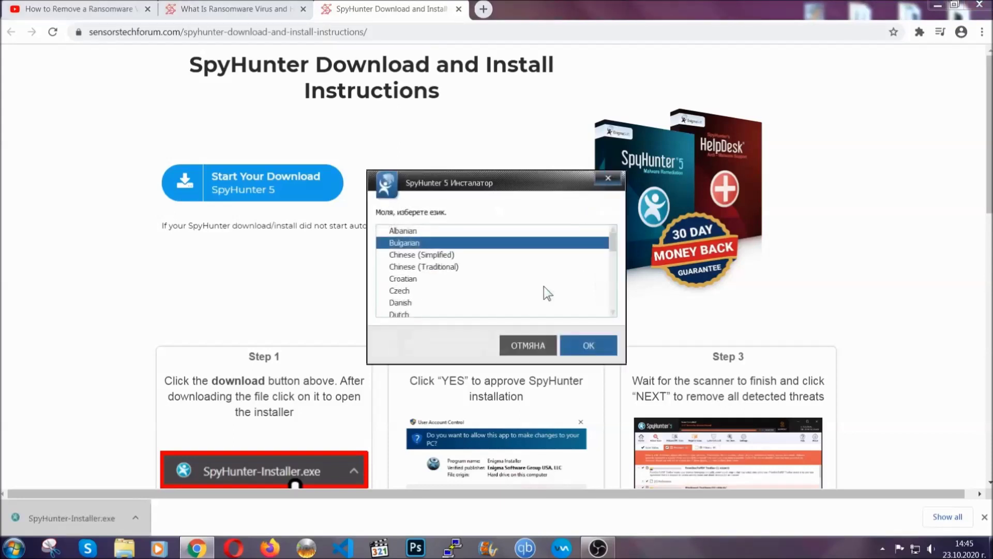
scroll(523, 291, "down", 1)
scroll(510, 283, "down", 1)
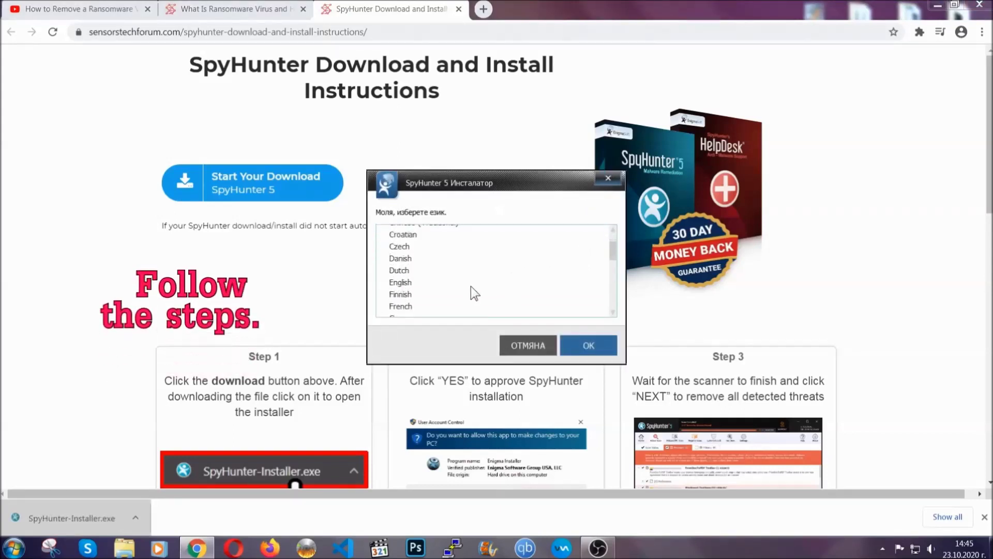
- Install SpyHunter 5 in English, accepting the EULA, and finish setup so the scan begins
left_click(470, 285)
left_click(583, 345)
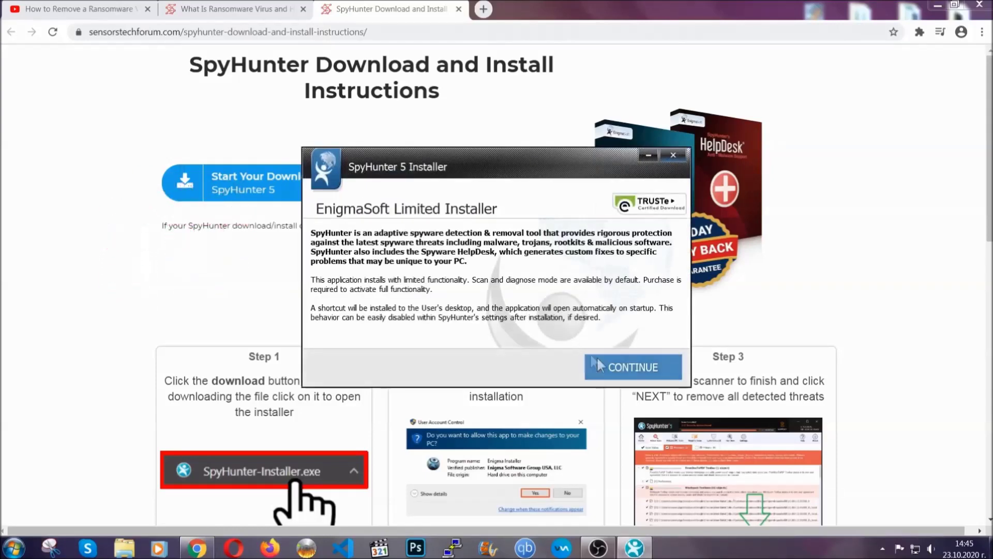
left_click(597, 361)
left_click(569, 335)
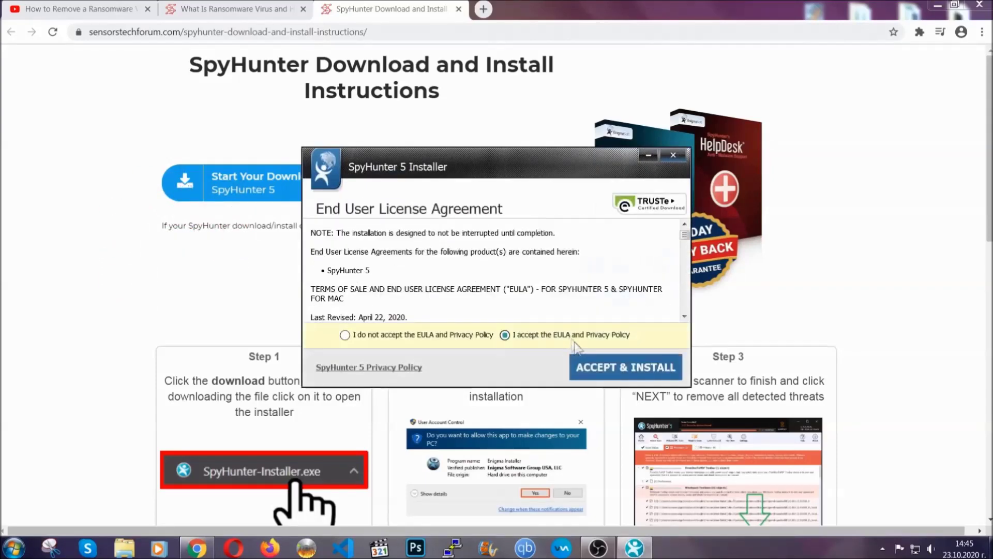
left_click(592, 363)
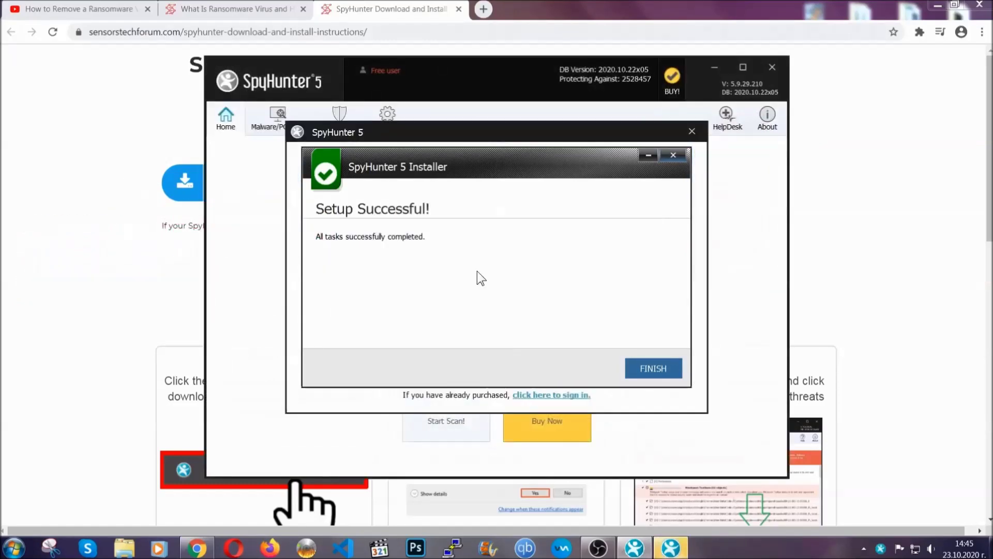
left_click(635, 370)
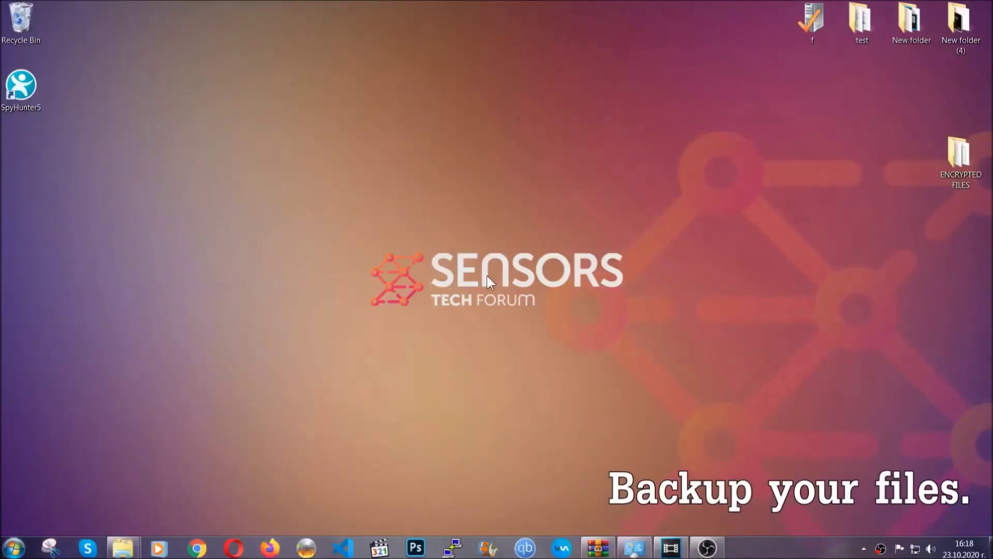
- Copy all six .efji files from the ENCRYPTED FILES folder
double_click(953, 159)
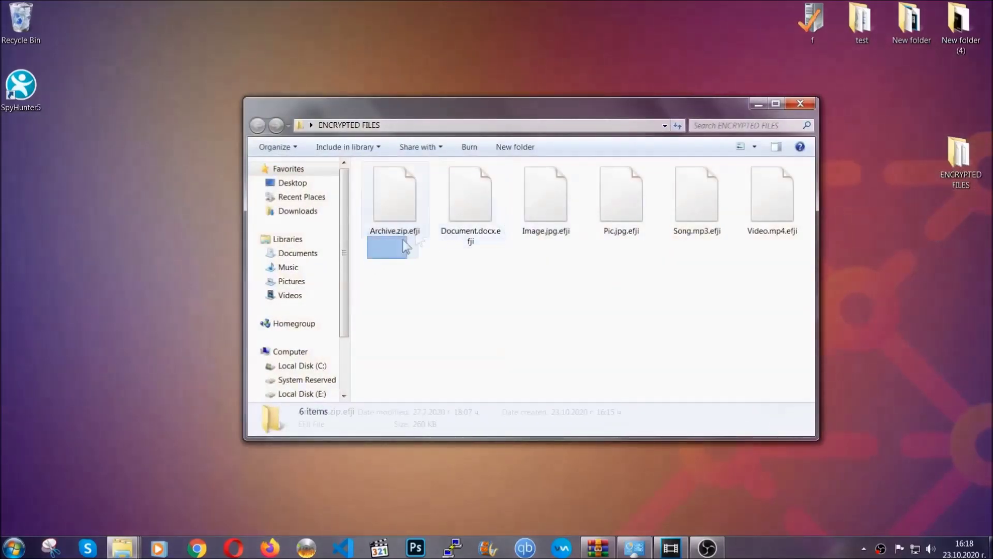
left_click_drag(405, 247, 777, 184)
right_click(776, 183)
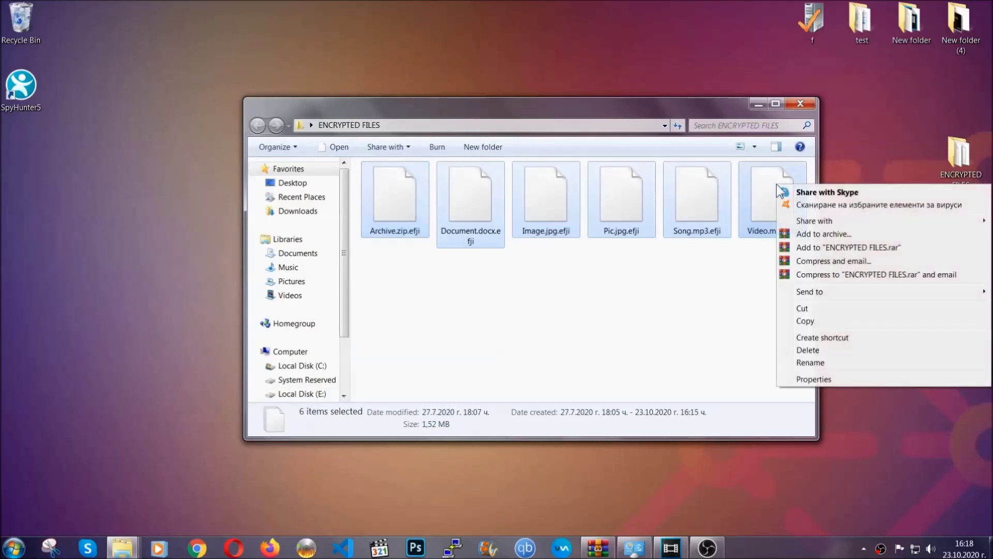
left_click(804, 322)
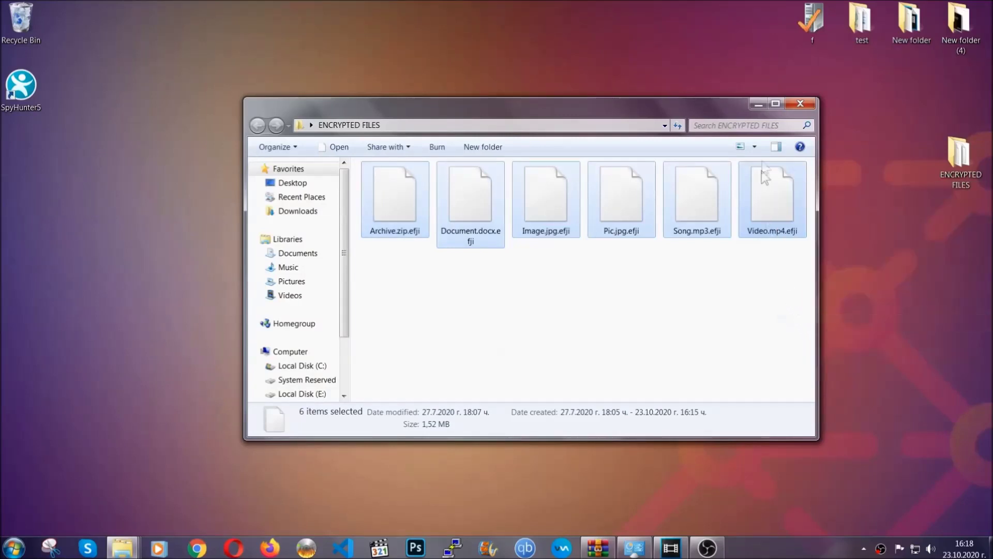
left_click(757, 103)
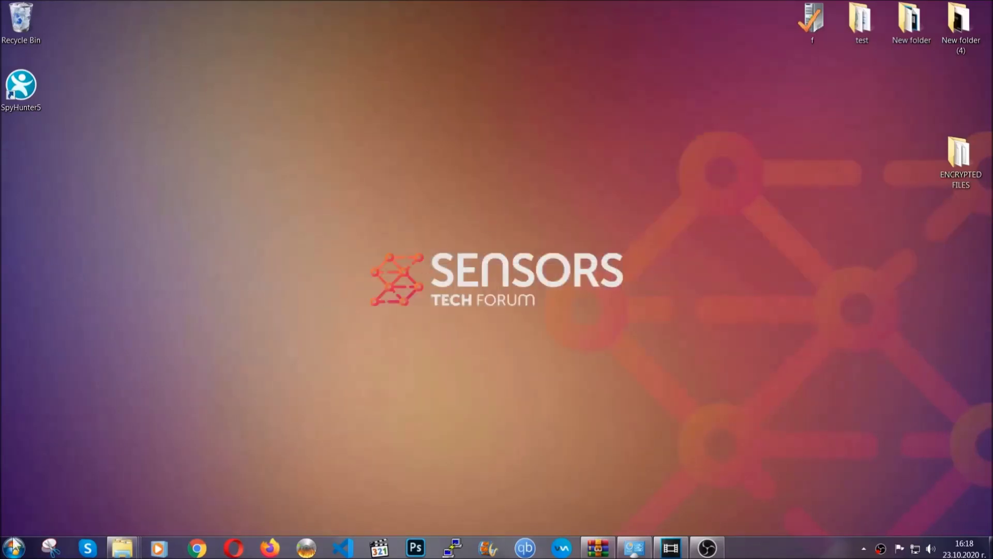
- Paste the copied files onto FLASH DRIVE (H:) via Computer and close the window
left_click(13, 547)
left_click(190, 391)
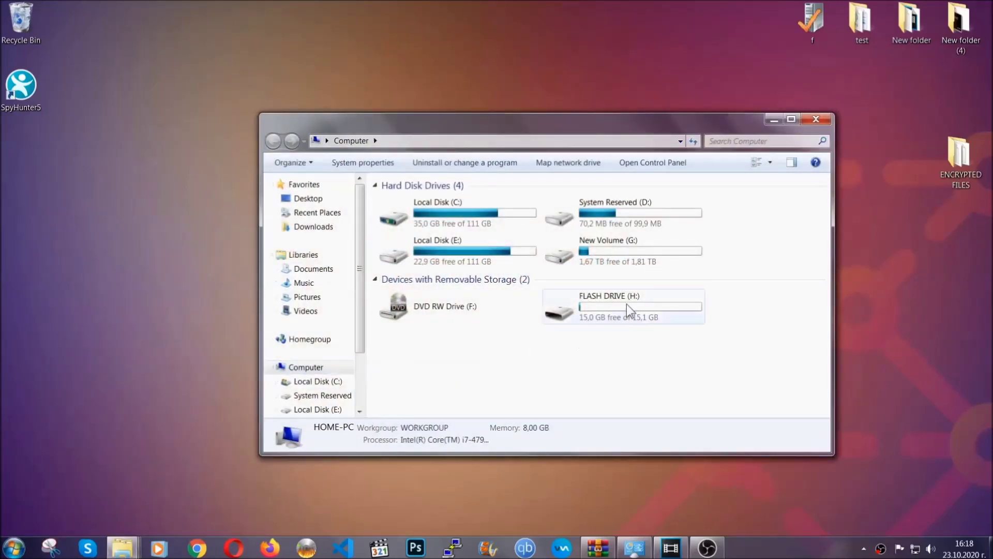
double_click(626, 304)
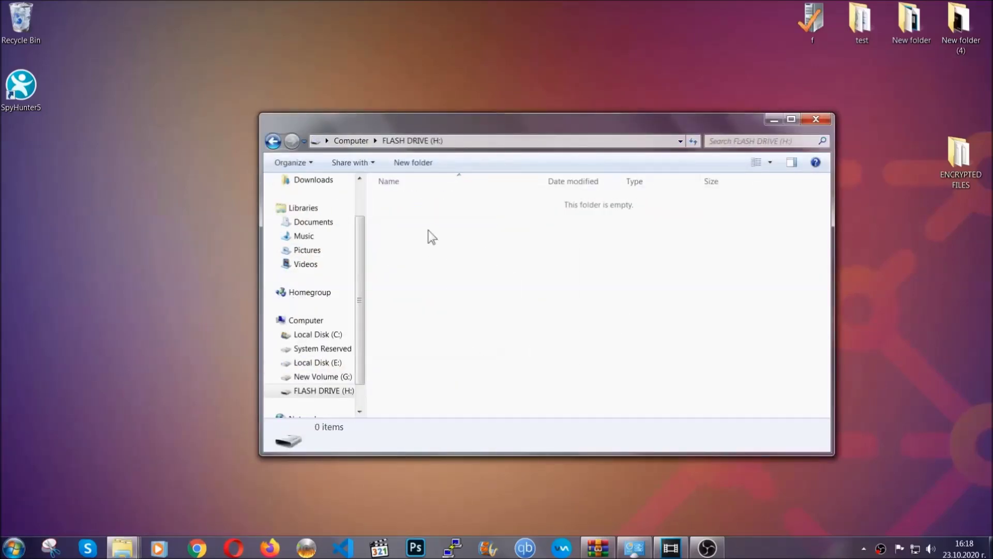
right_click(429, 230)
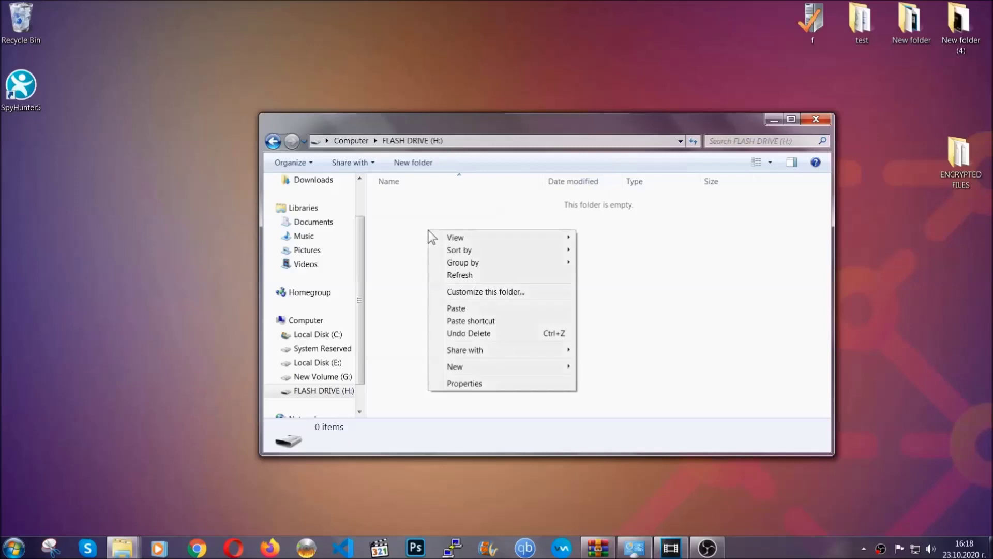
left_click(453, 309)
left_click(452, 310)
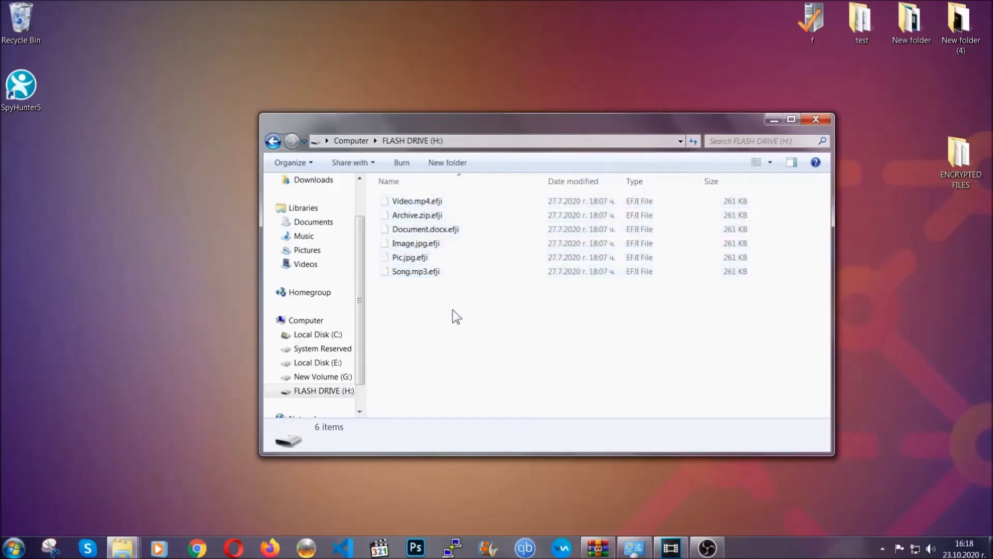
left_click(819, 117)
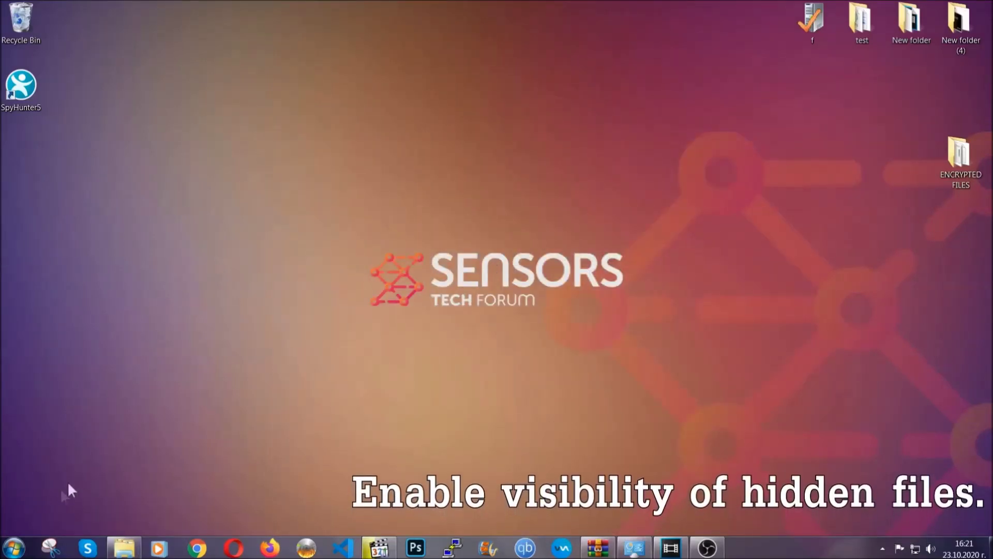
- Search Start for 'show hidden files and folders', enable showing hidden files, folders and drives, and apply
left_click(13, 548)
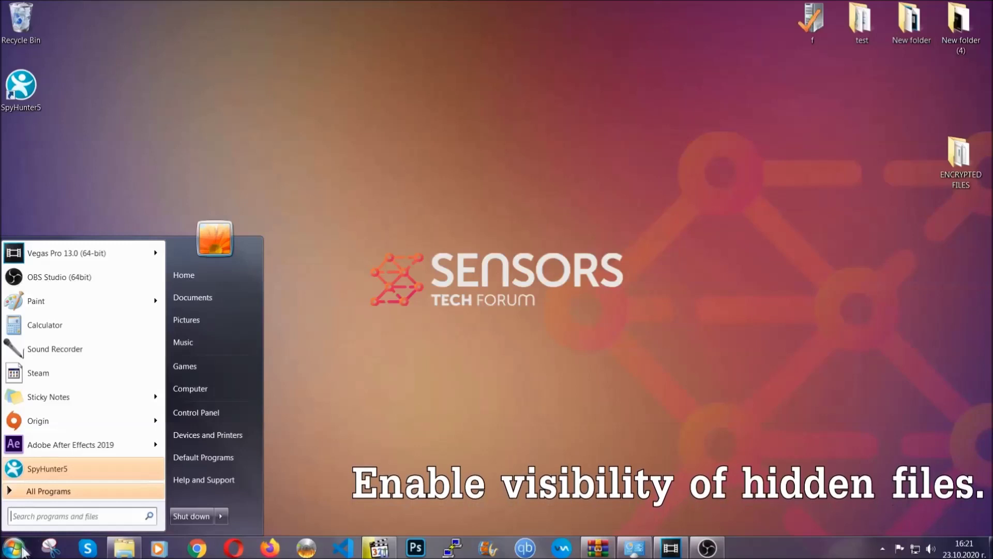
left_click(45, 510)
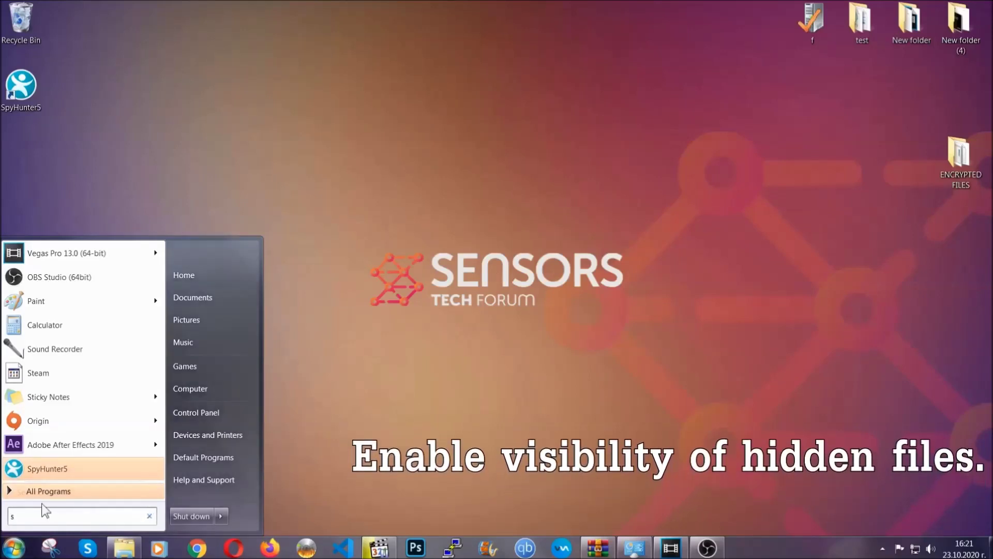
type("showh")
key("BackSpace")
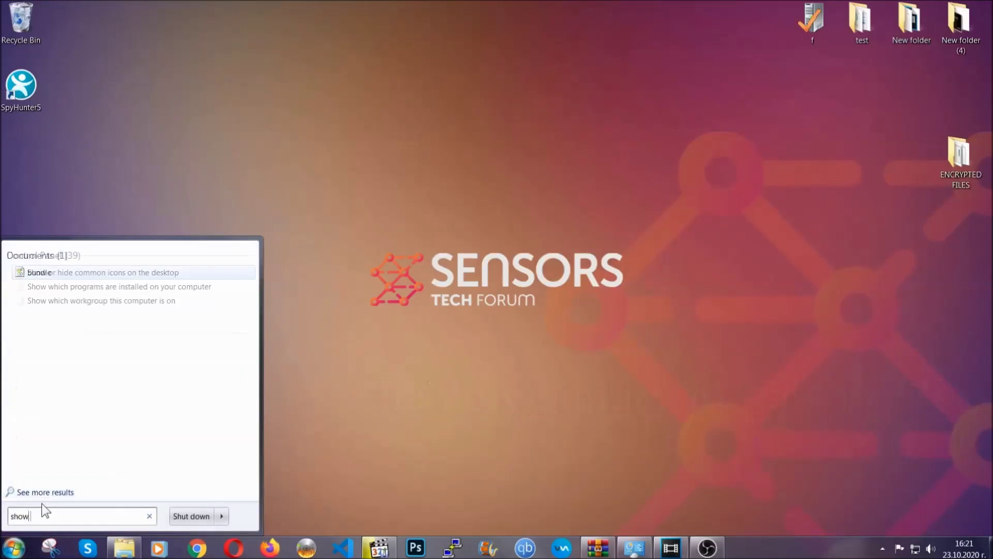
type(" hidden files")
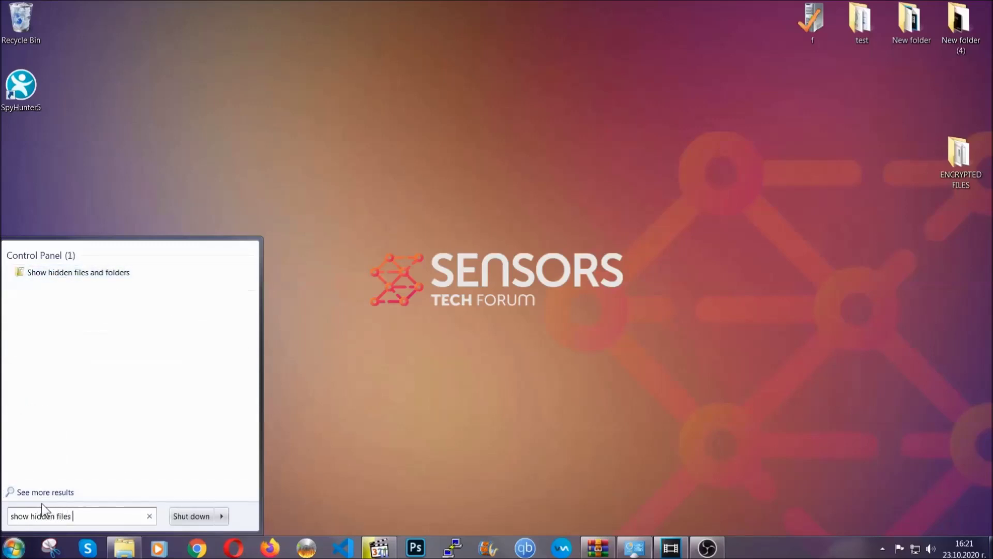
type(" and folders")
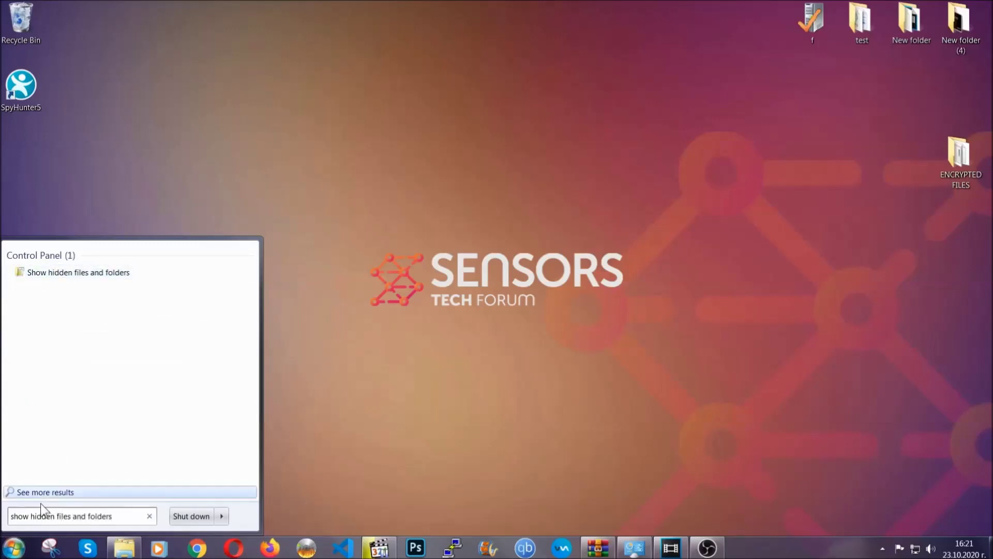
left_click(117, 274)
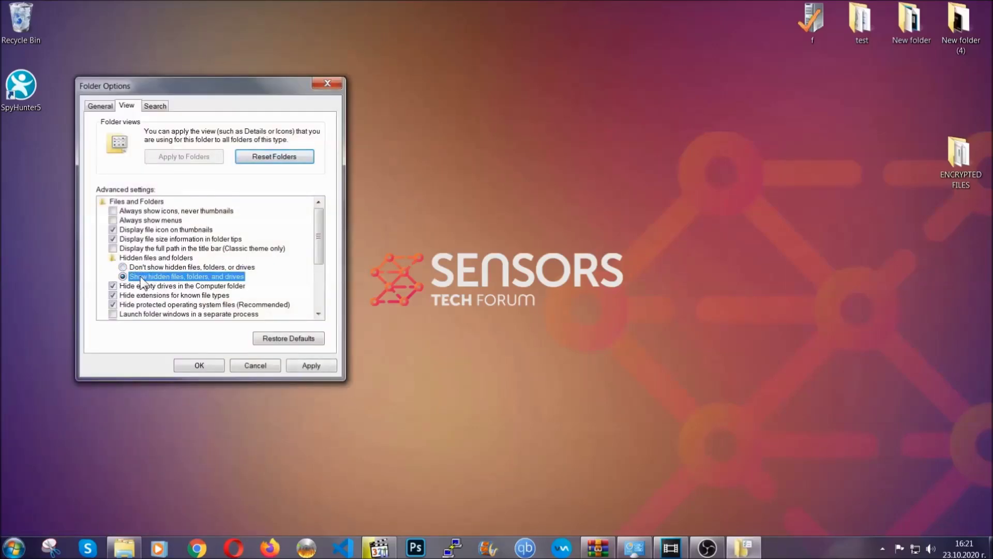
left_click(308, 369)
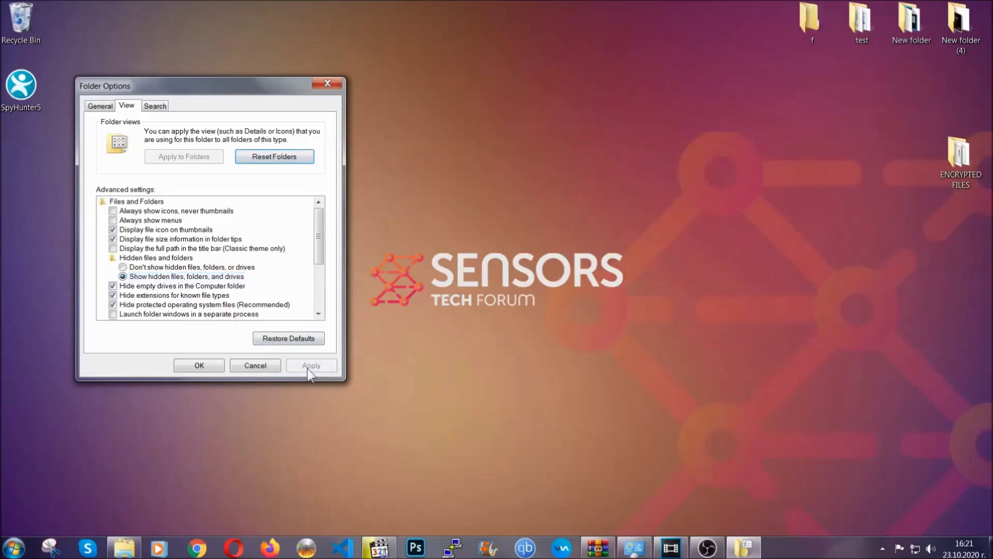
left_click(198, 365)
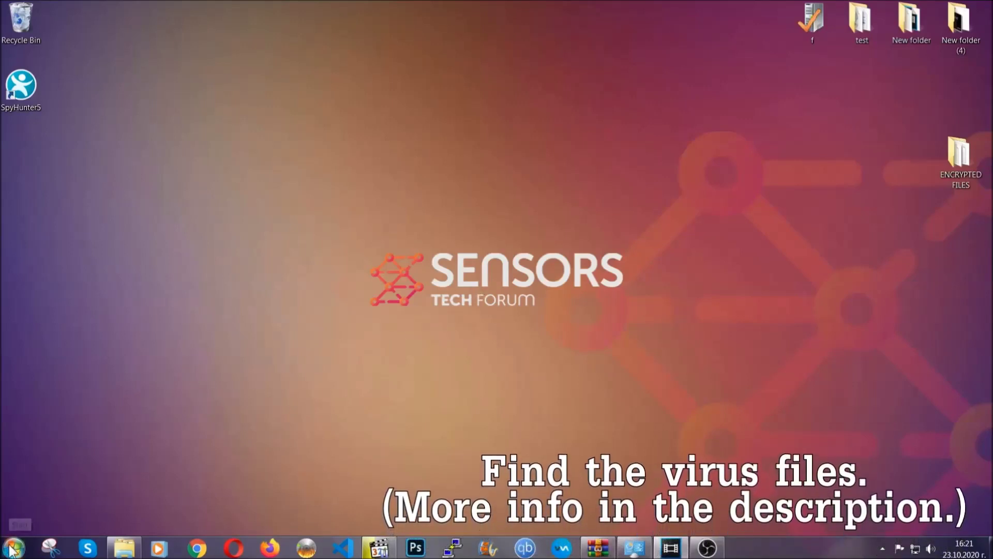
key("super")
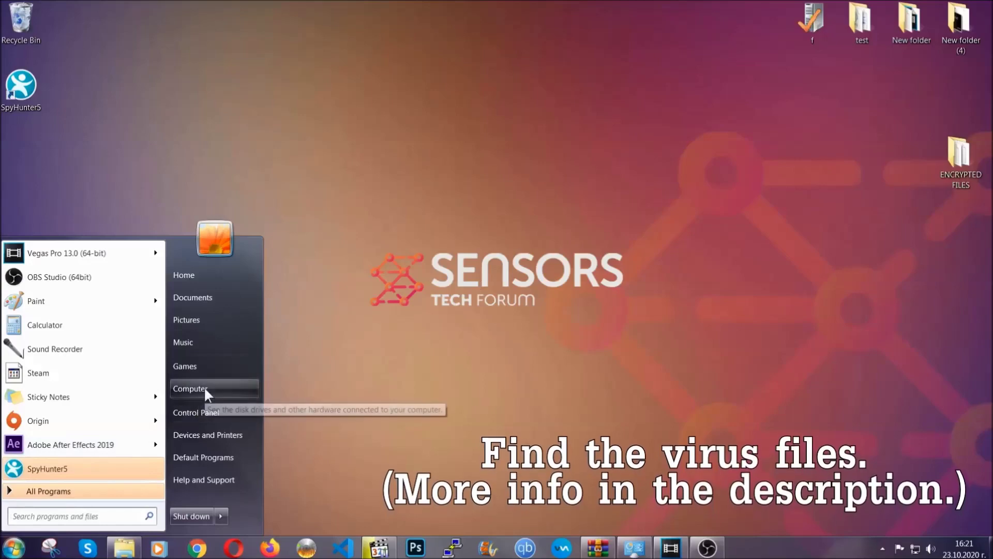
- Search Computer for fileextension:exe plus the virus name
left_click(204, 387)
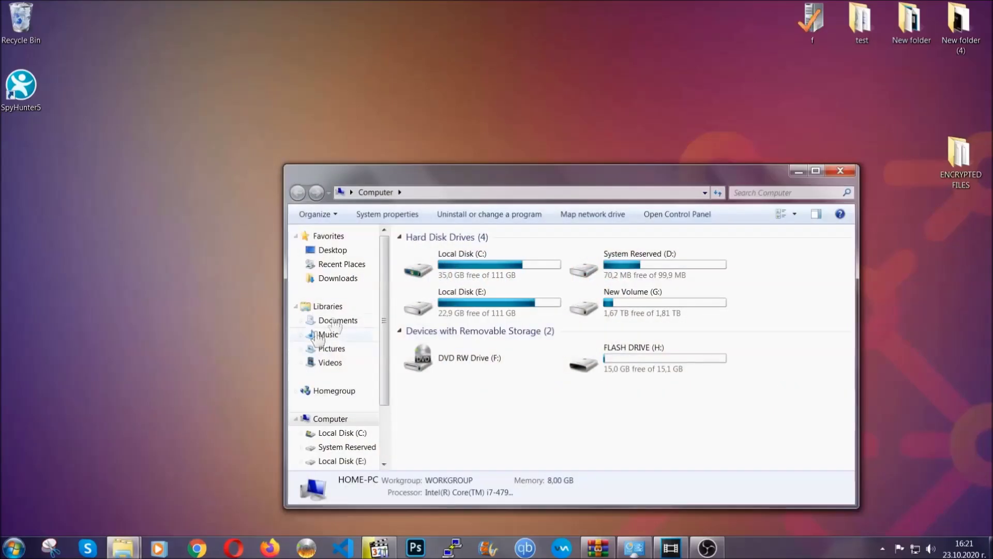
left_click_drag(541, 182, 475, 139)
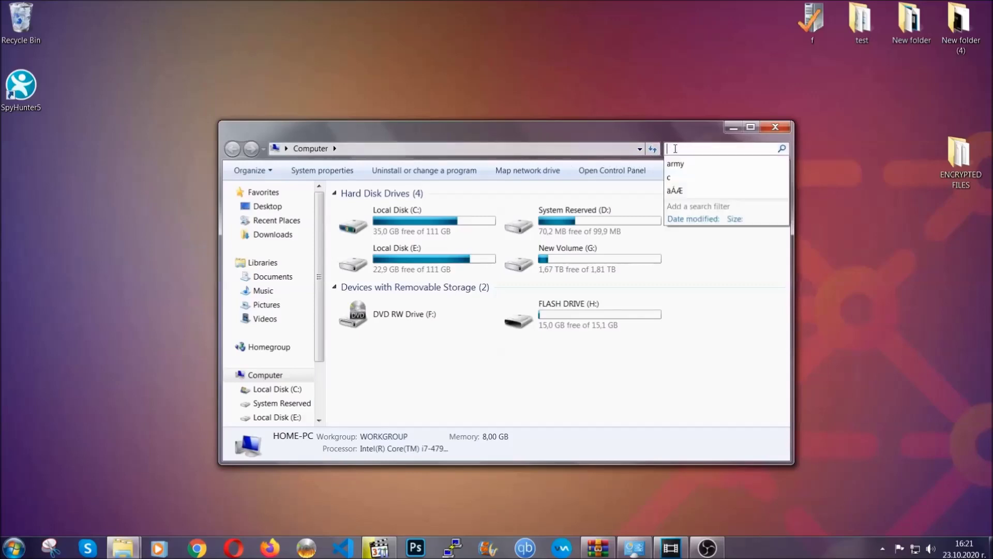
type("file")
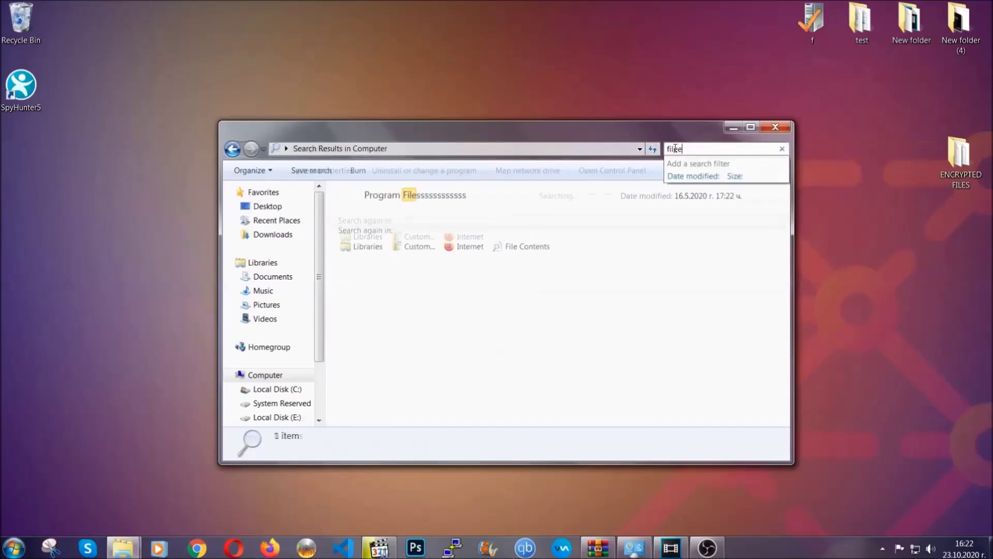
type("extension")
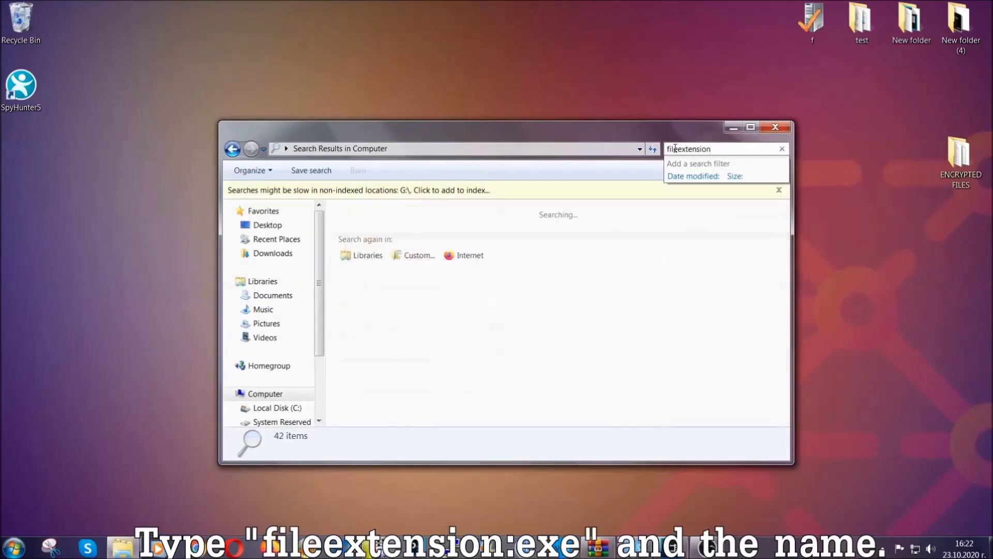
type(":exe E")
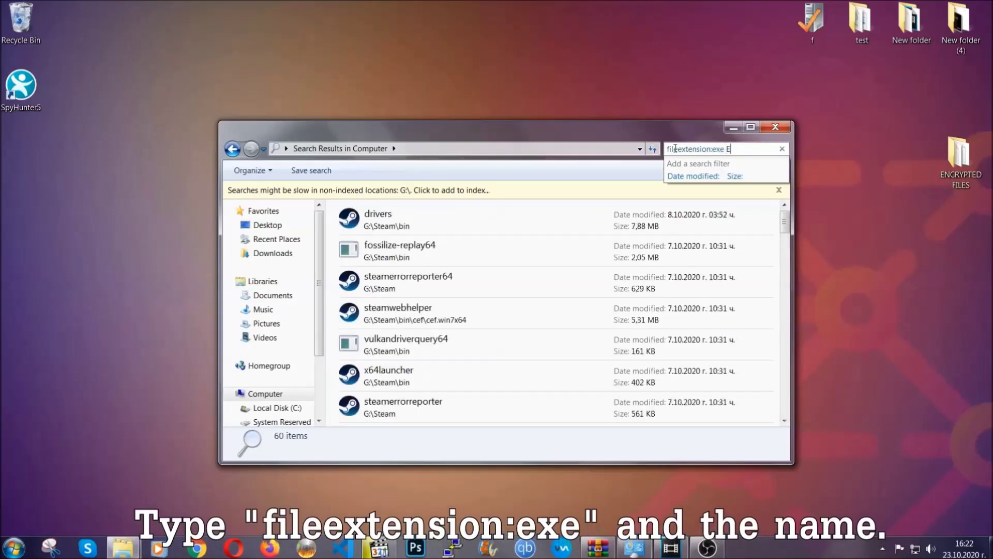
type("xampl")
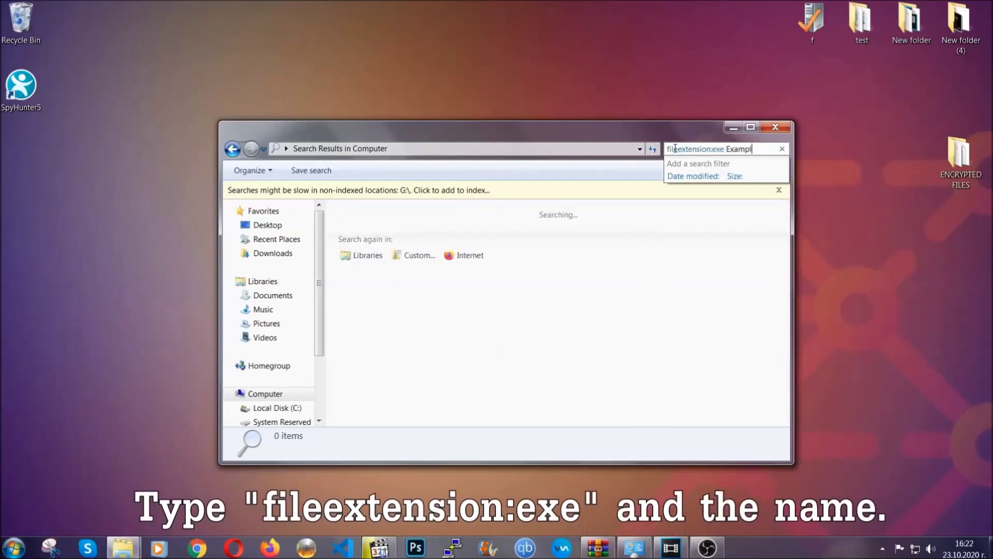
type("e Virus Name")
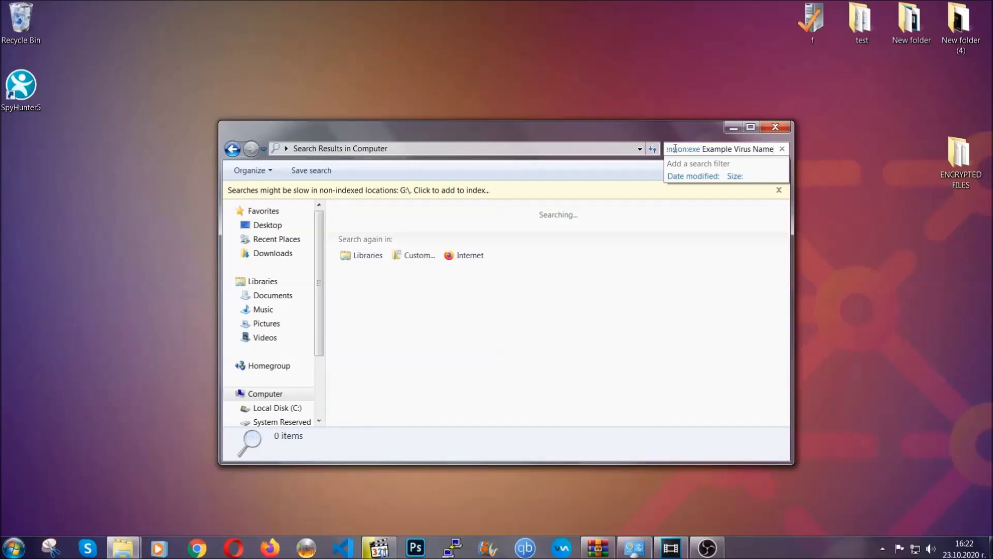
key("Return")
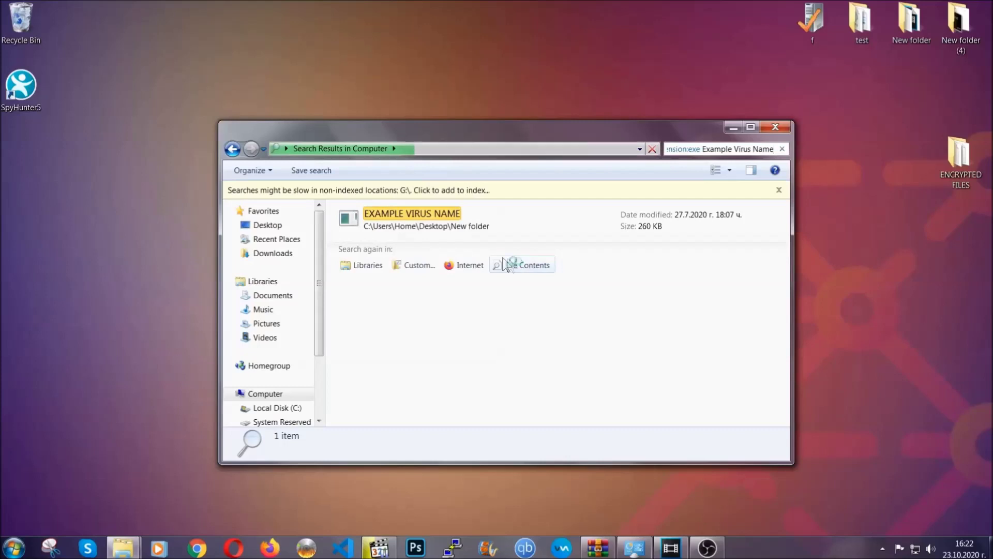
- Delete the found EXAMPLE VIRUS NAME file to the Recycle Bin and close the results window
left_click(434, 210)
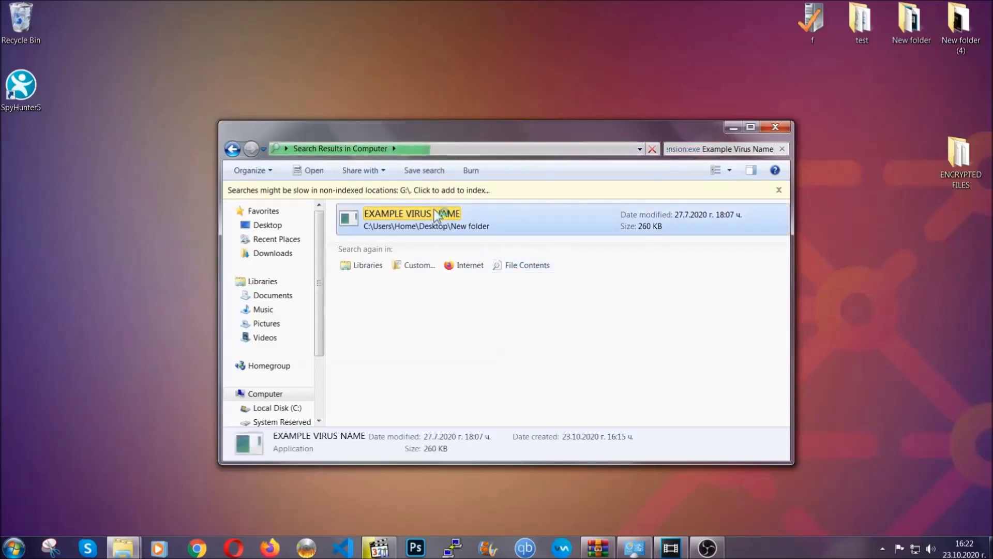
right_click(437, 216)
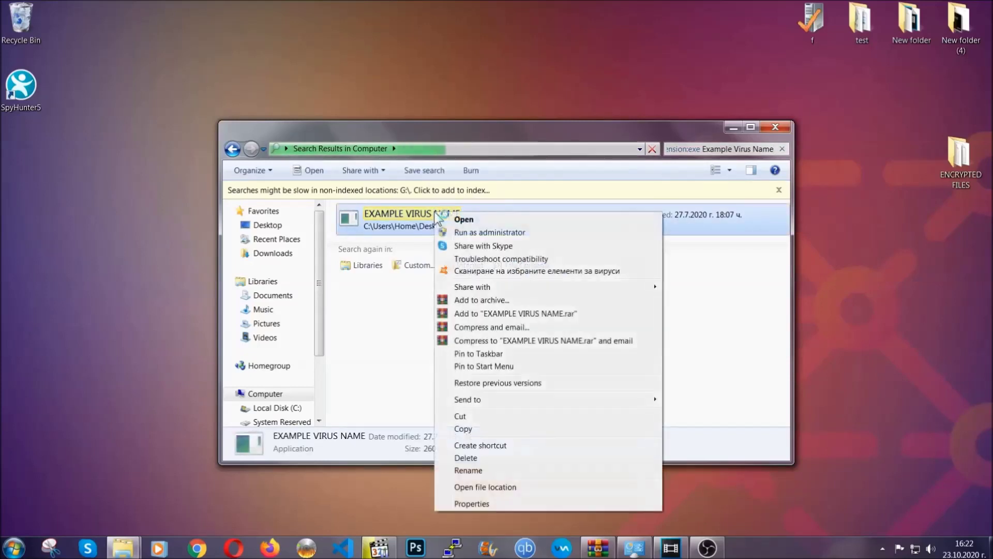
left_click(479, 458)
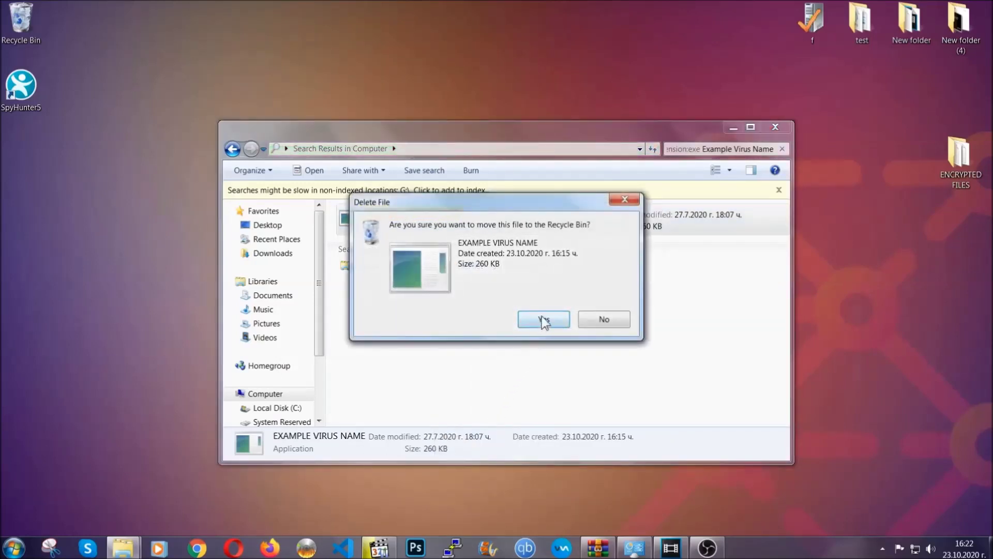
left_click(543, 320)
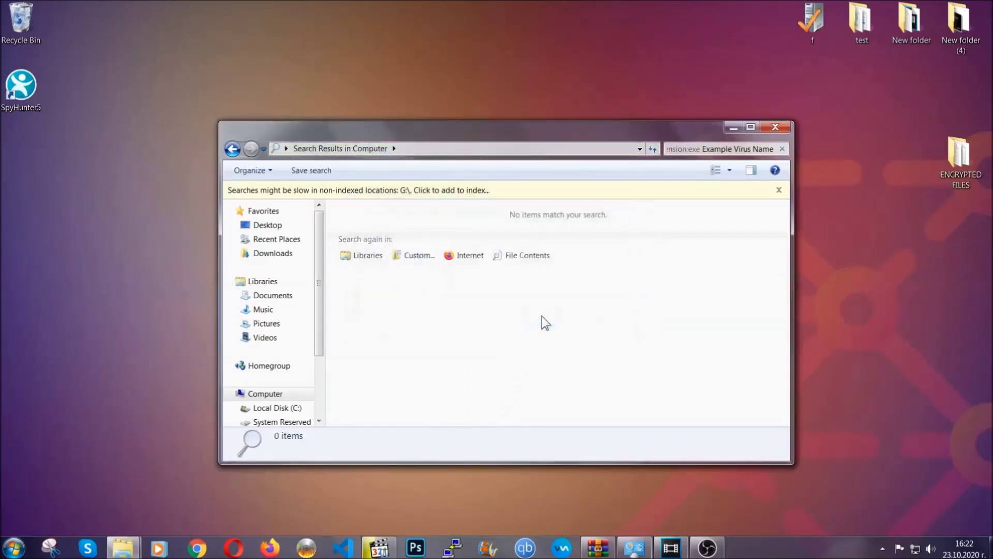
left_click(776, 126)
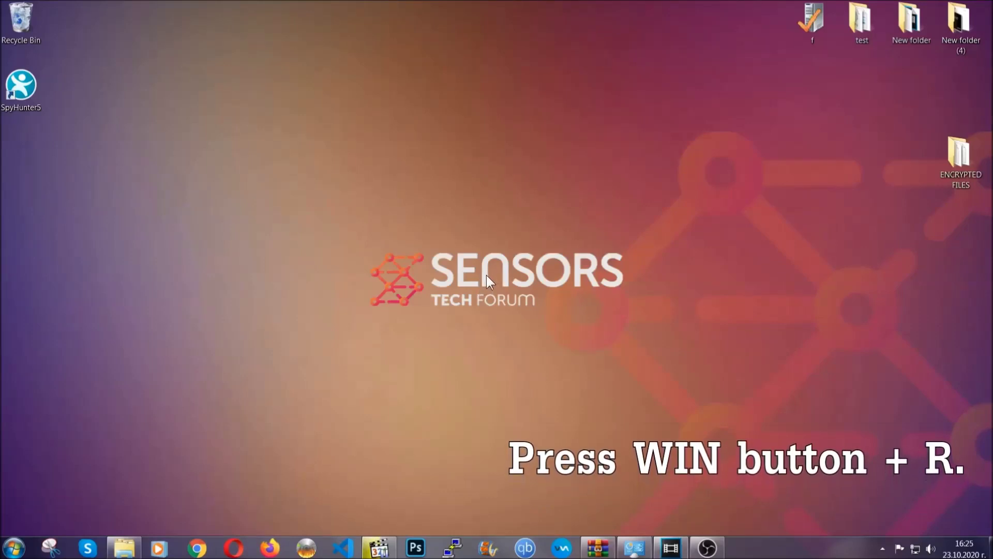
- Run REGEDIT from the Win+R dialog, replacing the existing cmd entry
key("super+r")
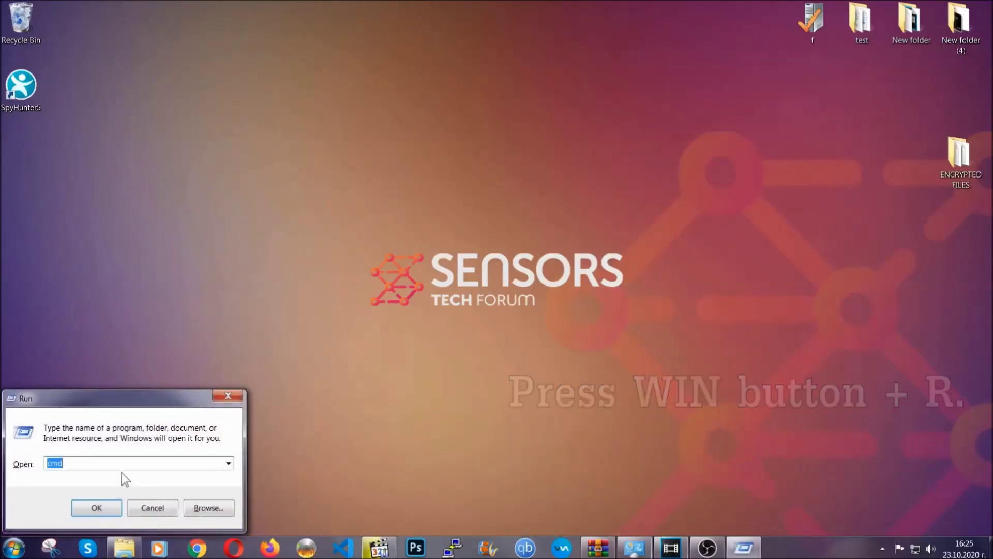
left_click(94, 470)
key("BackSpace")
key("BackSpace")
key("BackSpace")
type("REGEDIT")
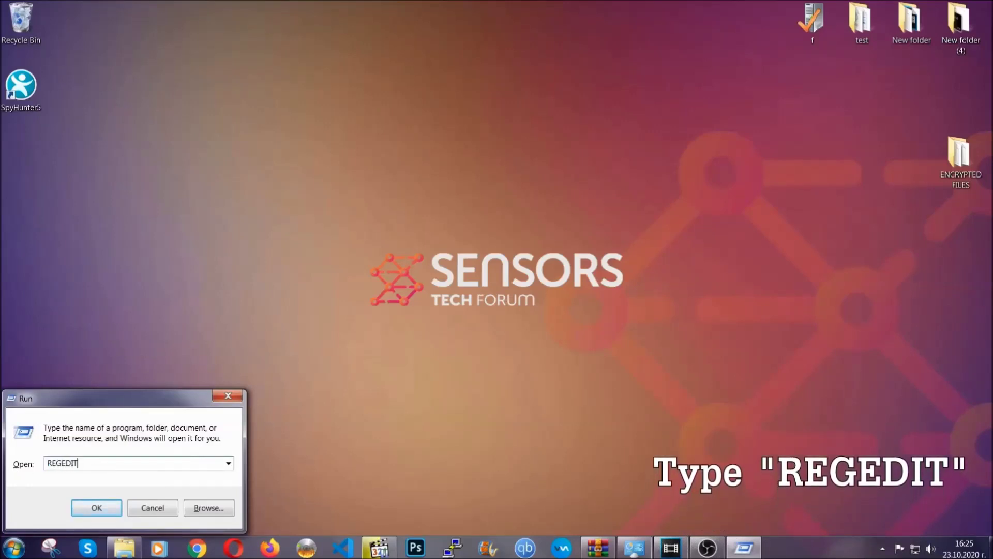
left_click(71, 507)
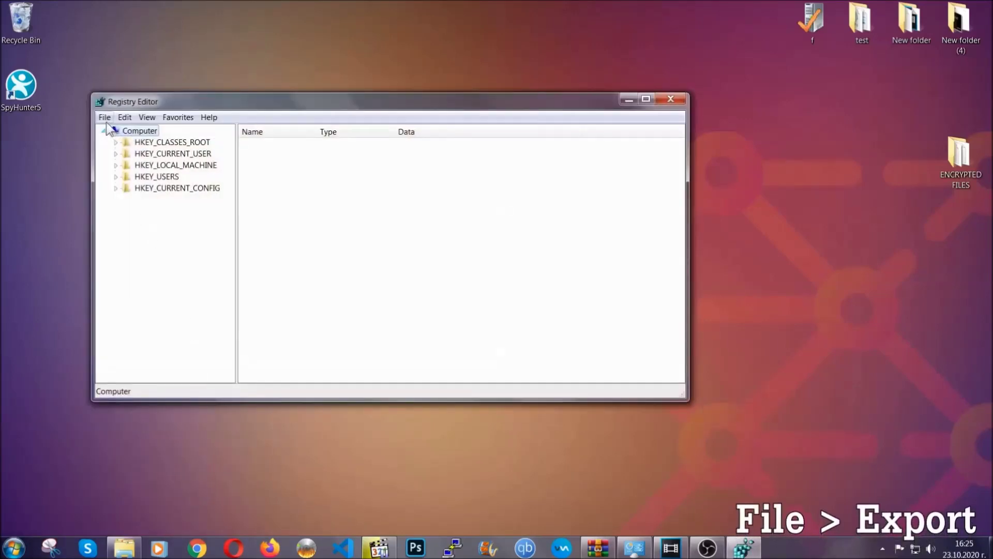
- Export the entire registry to a file named BACKUP on the Desktop
left_click(105, 120)
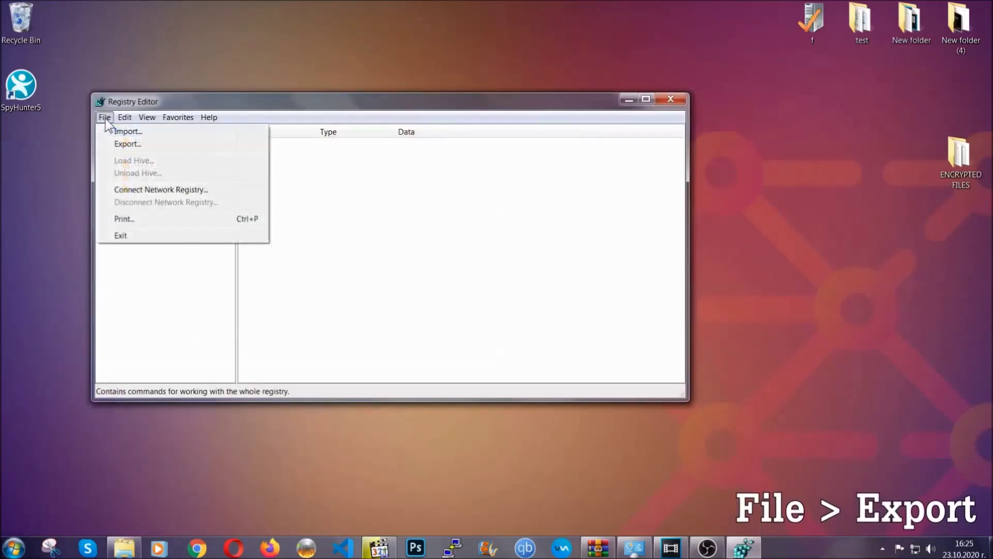
left_click(129, 143)
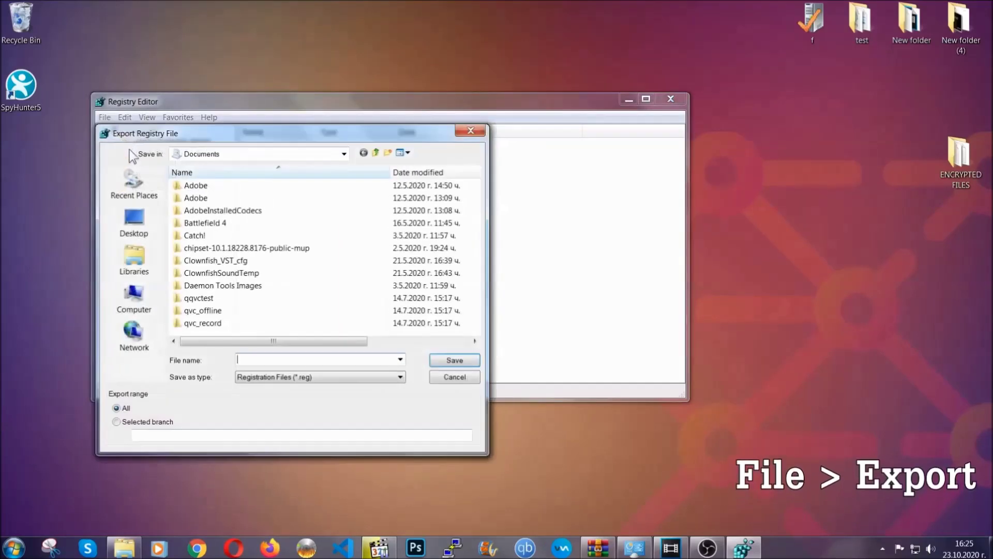
left_click(132, 222)
type("BACKUP")
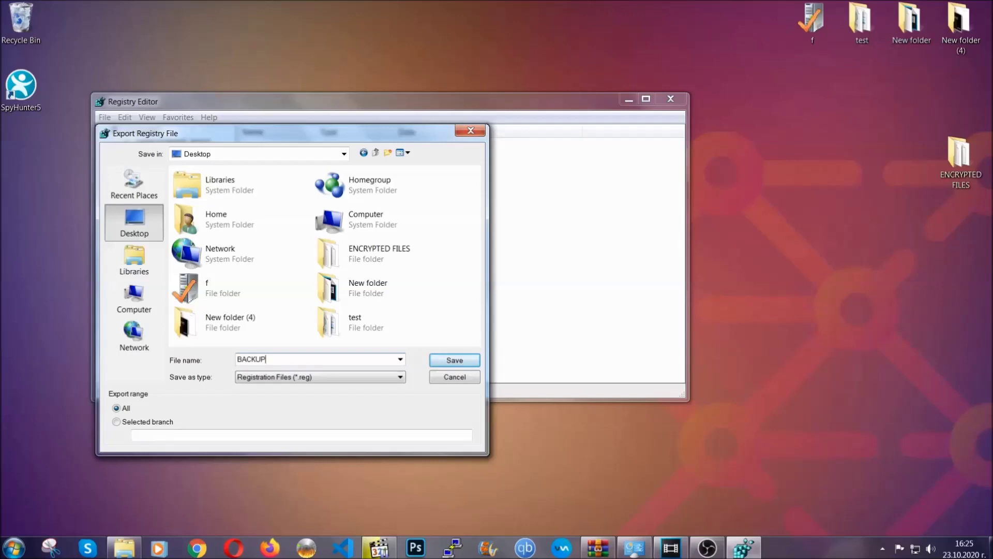
left_click(447, 362)
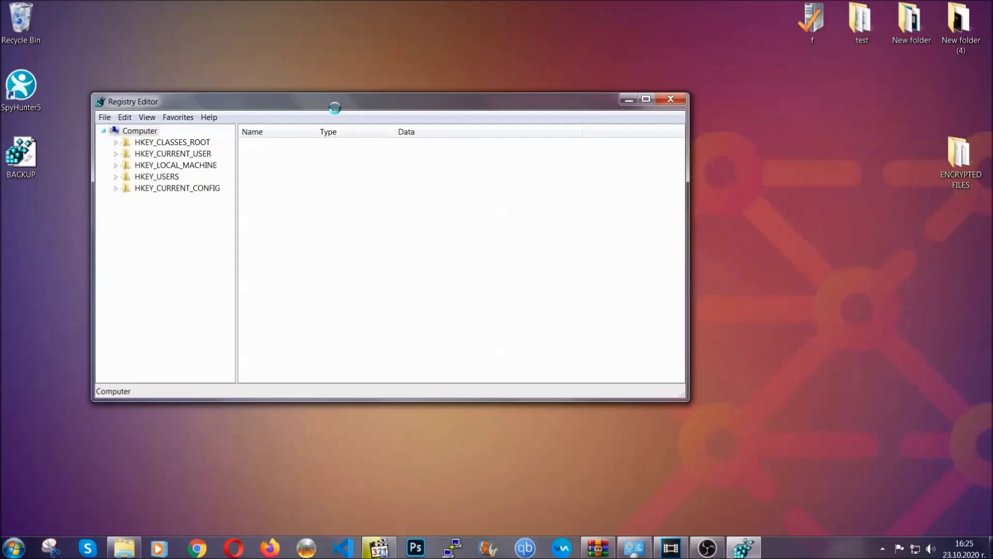
left_click_drag(334, 108, 433, 140)
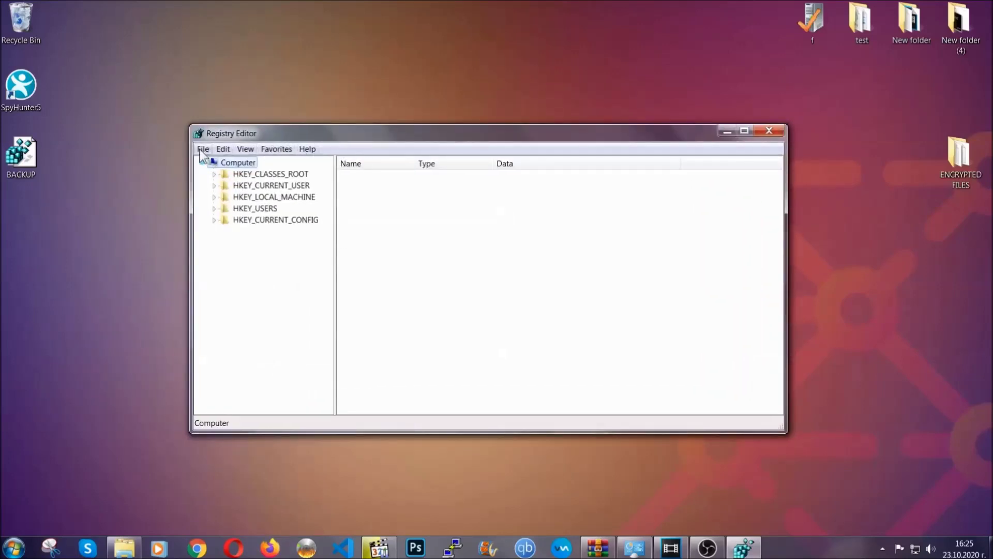
left_click(201, 151)
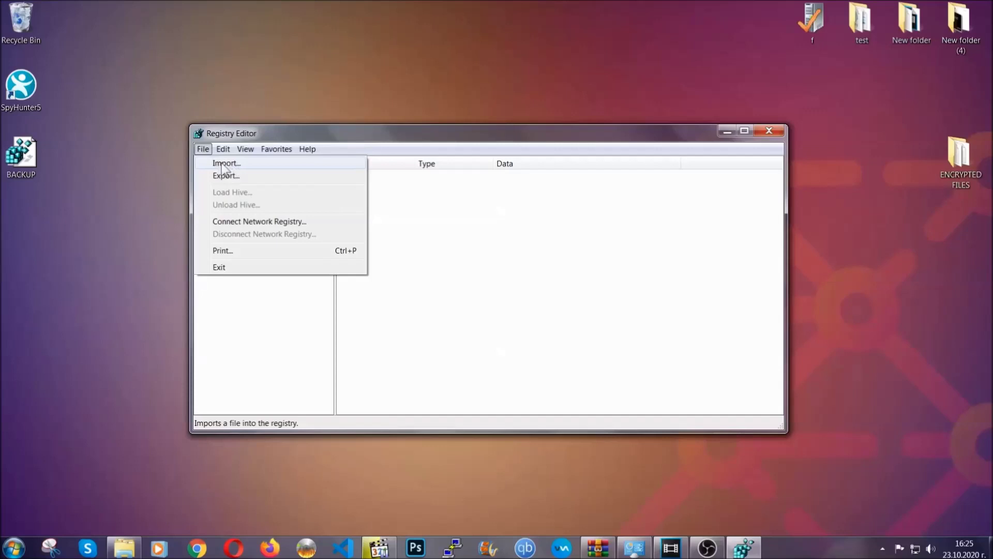
left_click(203, 151)
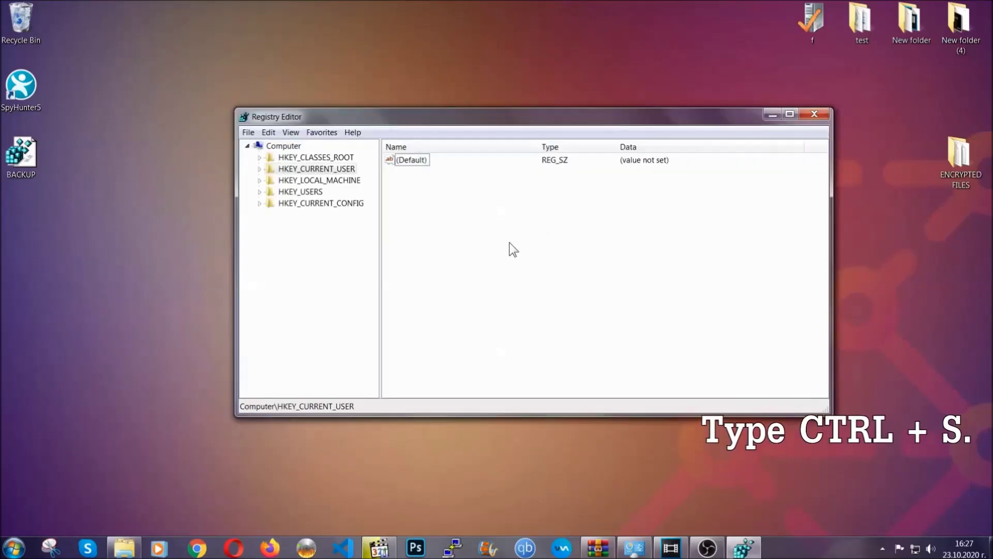
- Find RunOnce with Ctrl+F, then select the Run key under CurrentVersion to list its values
key("ctrl+f")
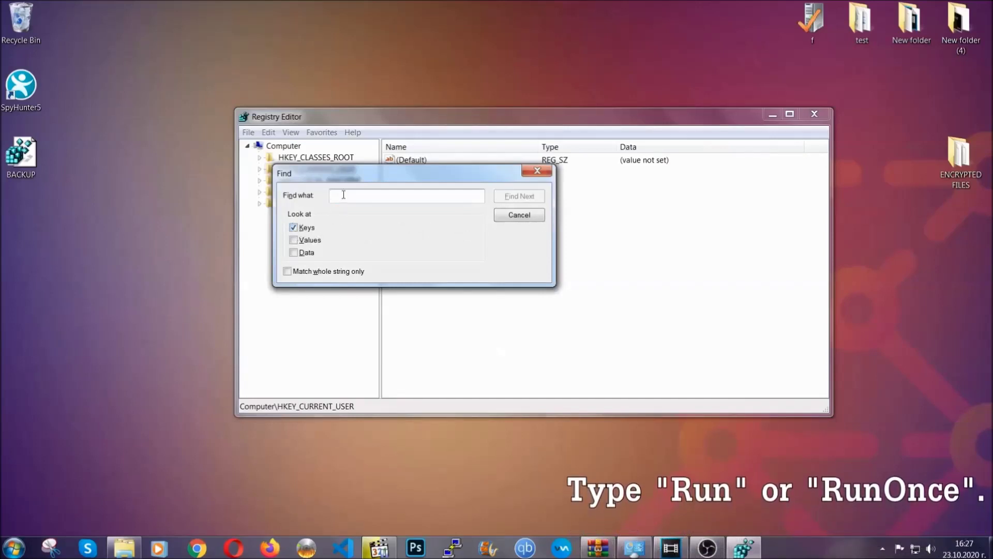
type("RunO")
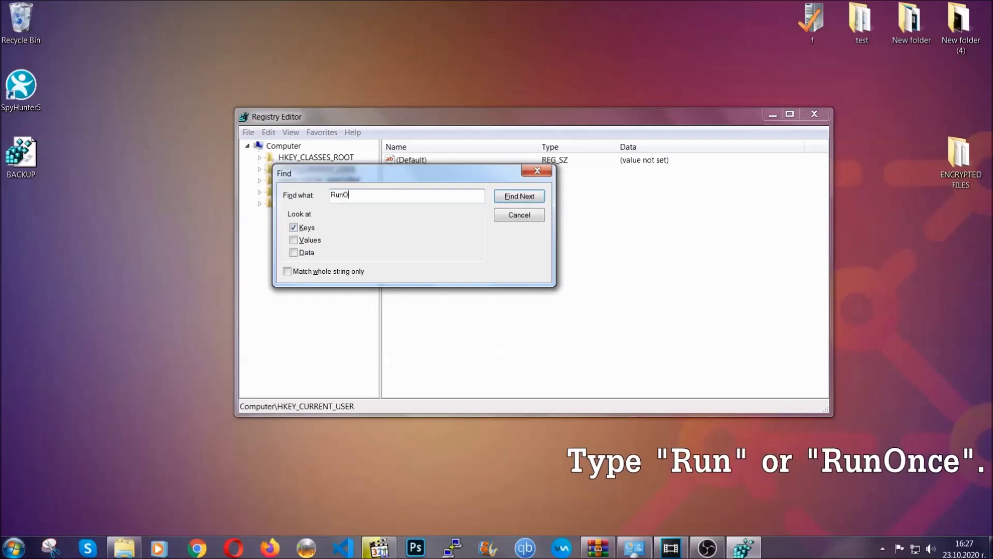
type("nce")
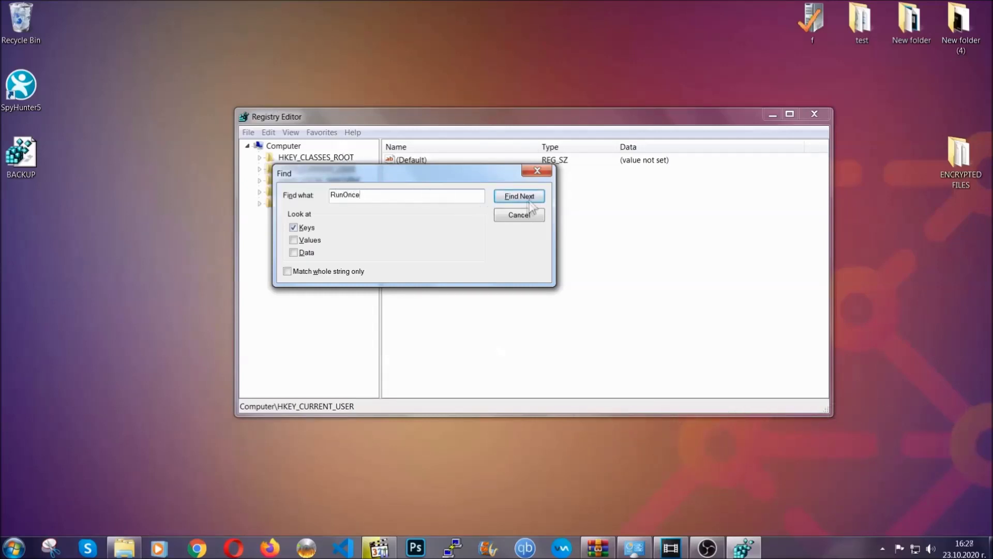
left_click(531, 200)
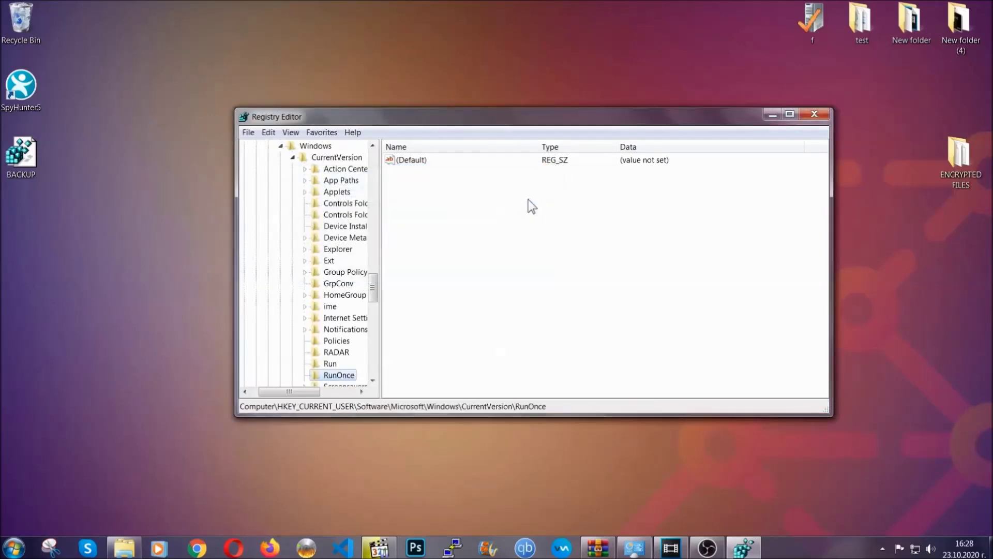
left_click_drag(378, 282, 373, 297)
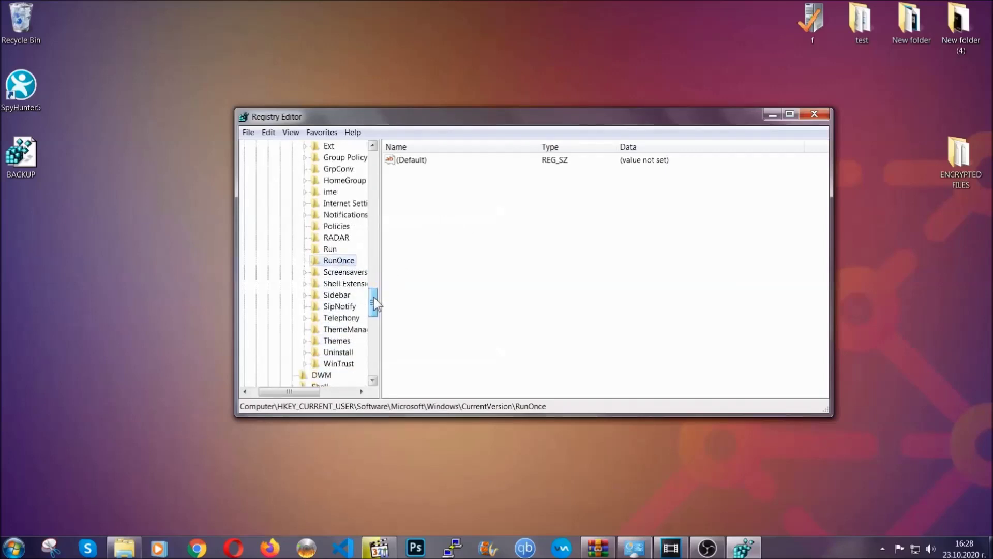
left_click(330, 248)
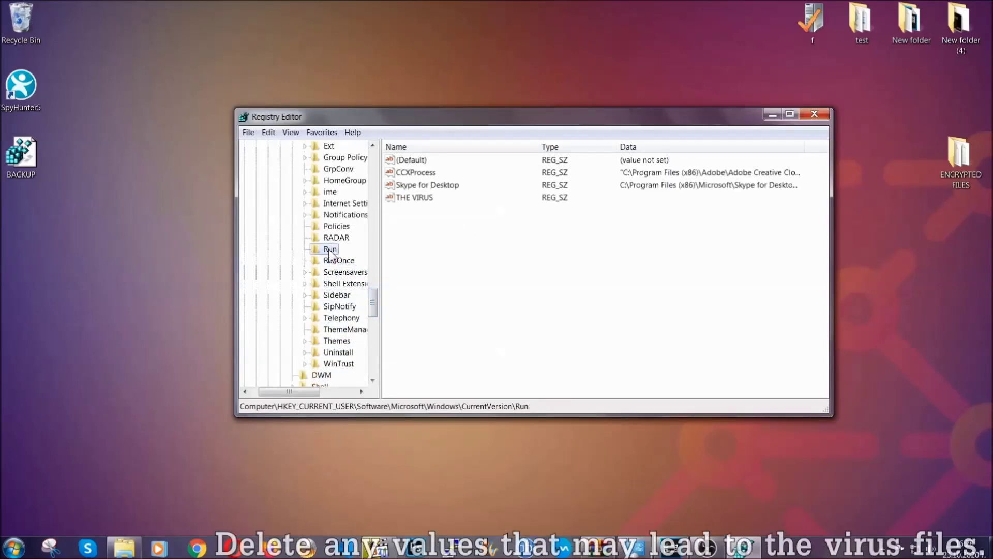
- Delete the THE VIRUS value from the Run key and confirm the permanent removal
left_click(407, 199)
right_click(408, 199)
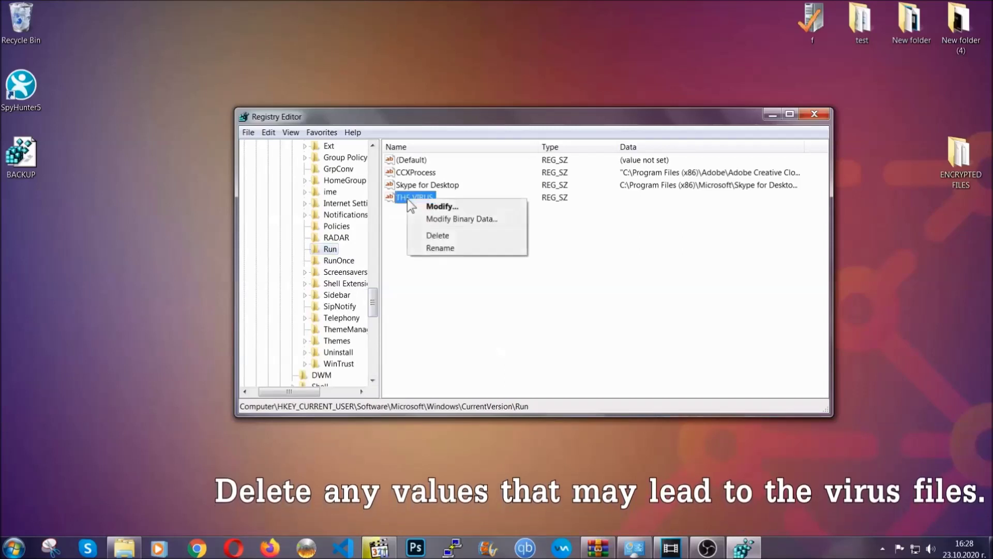
left_click(429, 236)
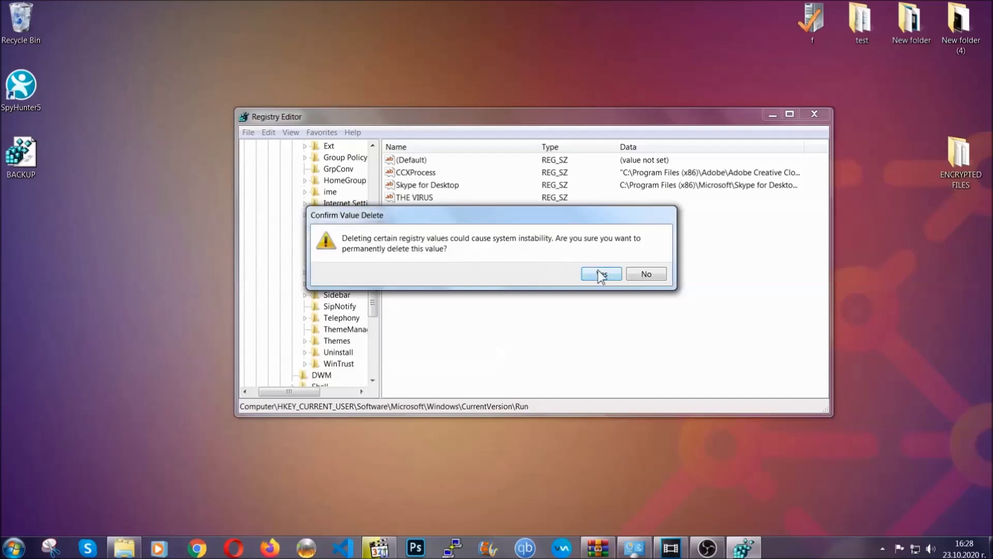
left_click(600, 275)
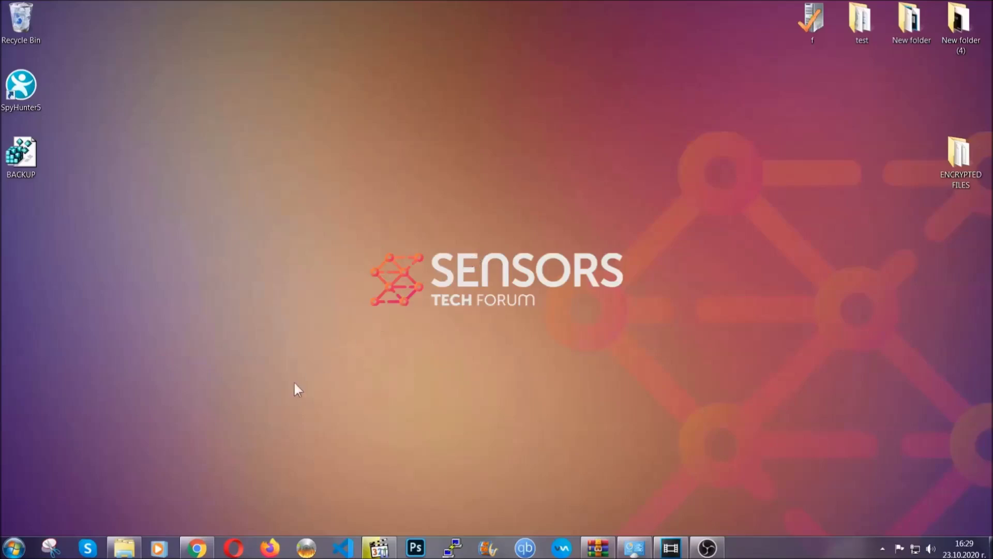
- Bring Chrome's ransomware file-recovery article forward, highlight its URL, and expand Method 2 Windows Backup
left_click(197, 549)
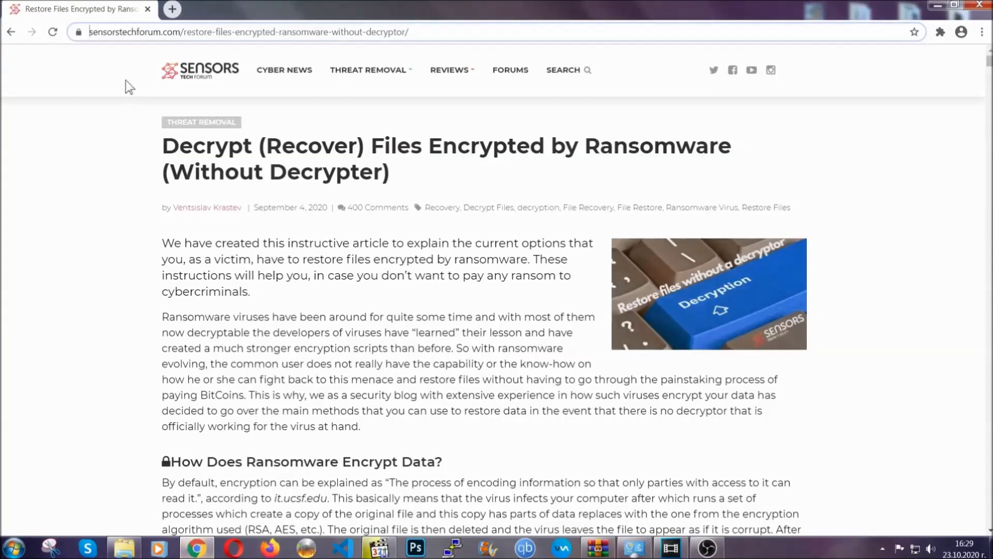
left_click(91, 32)
left_click_drag(90, 32, 448, 36)
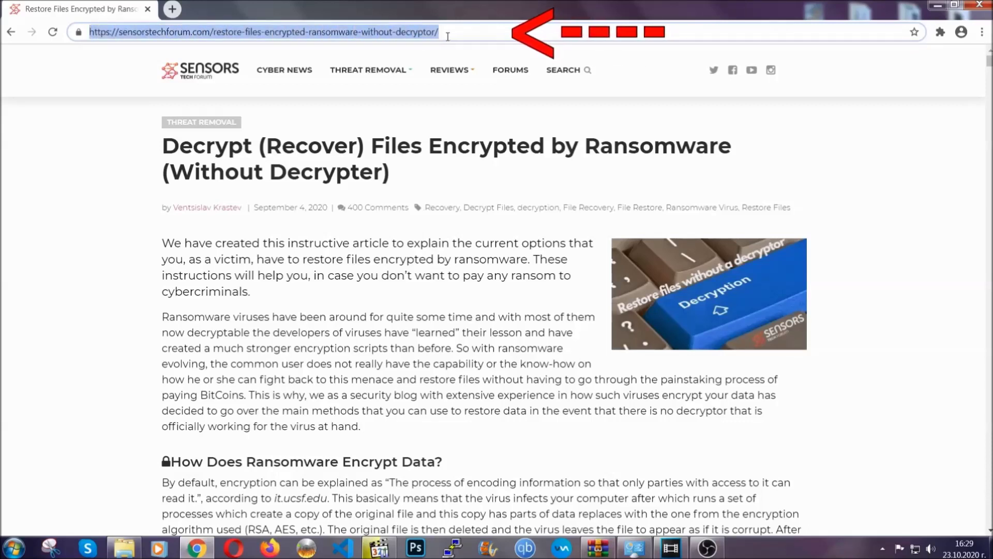
mouse_move(450, 70)
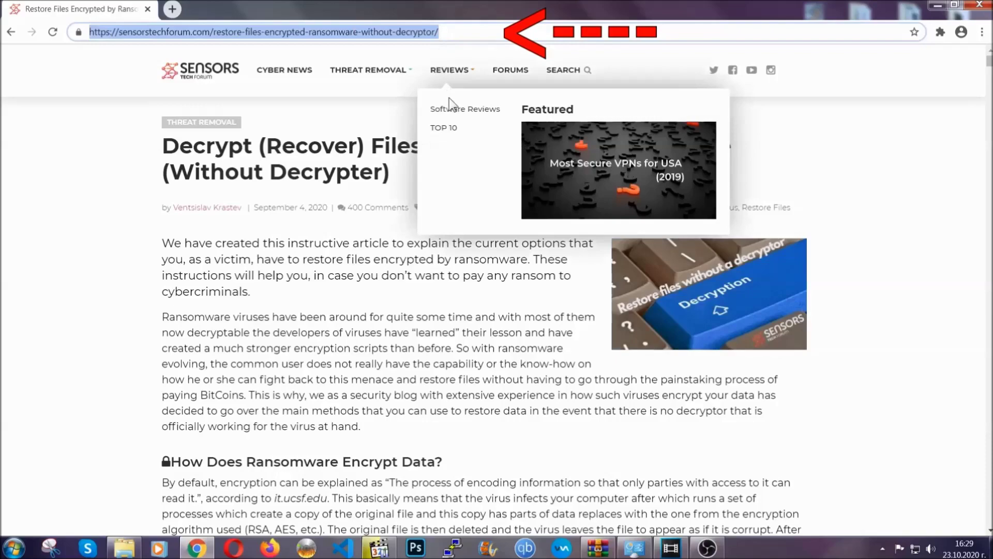
scroll(509, 283, "down", 3)
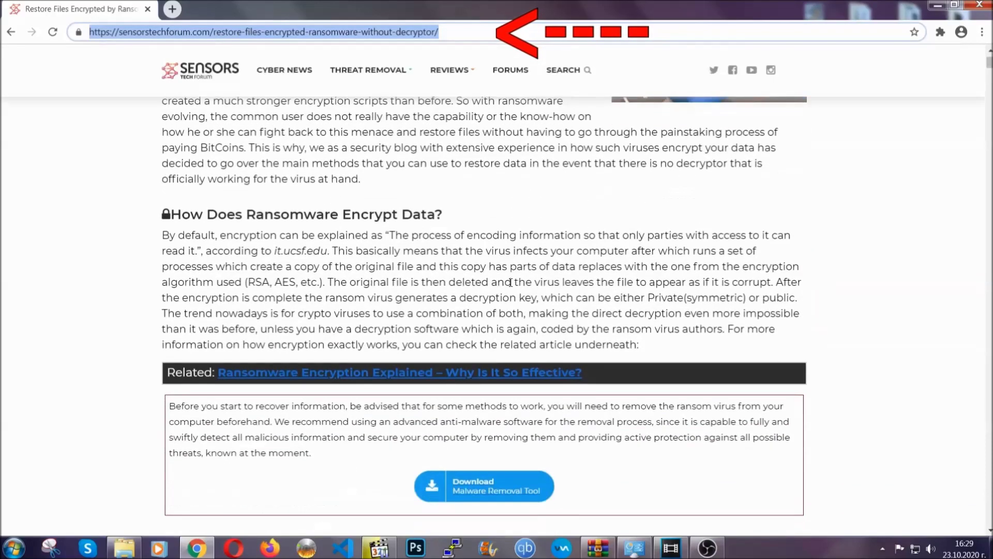
scroll(510, 282, "down", 2)
scroll(510, 283, "down", 1)
scroll(510, 285, "down", 2)
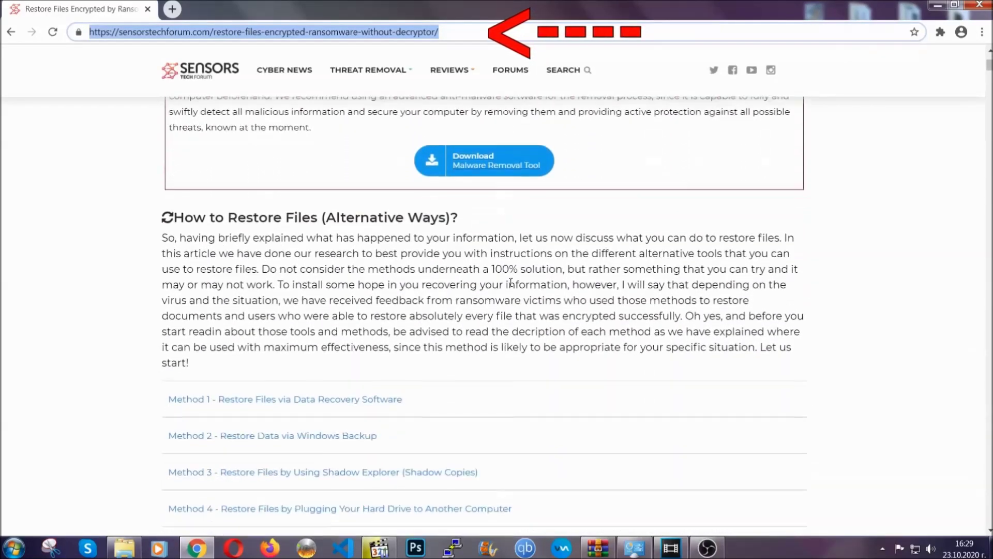
scroll(510, 285, "down", 1)
scroll(512, 286, "down", 1)
scroll(497, 287, "down", 1)
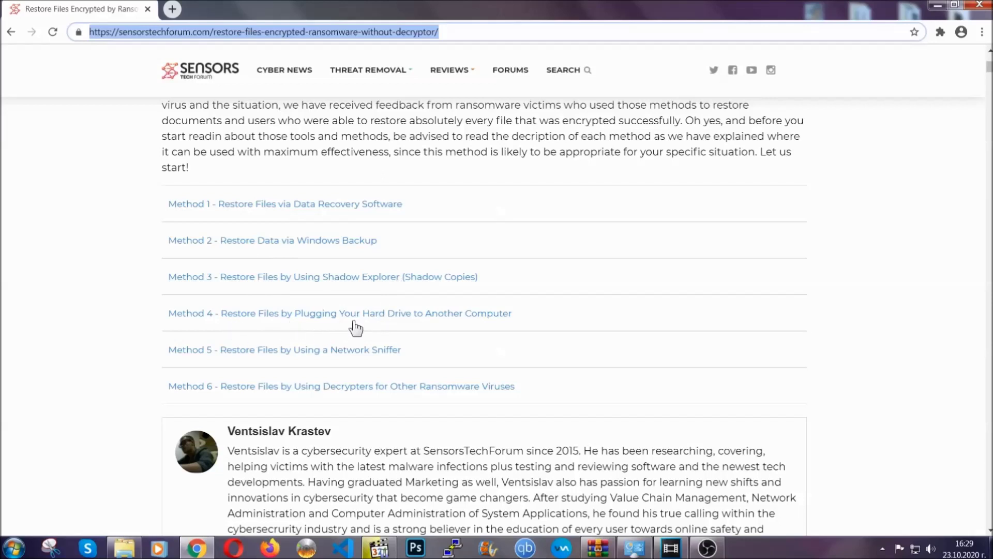
left_click(309, 240)
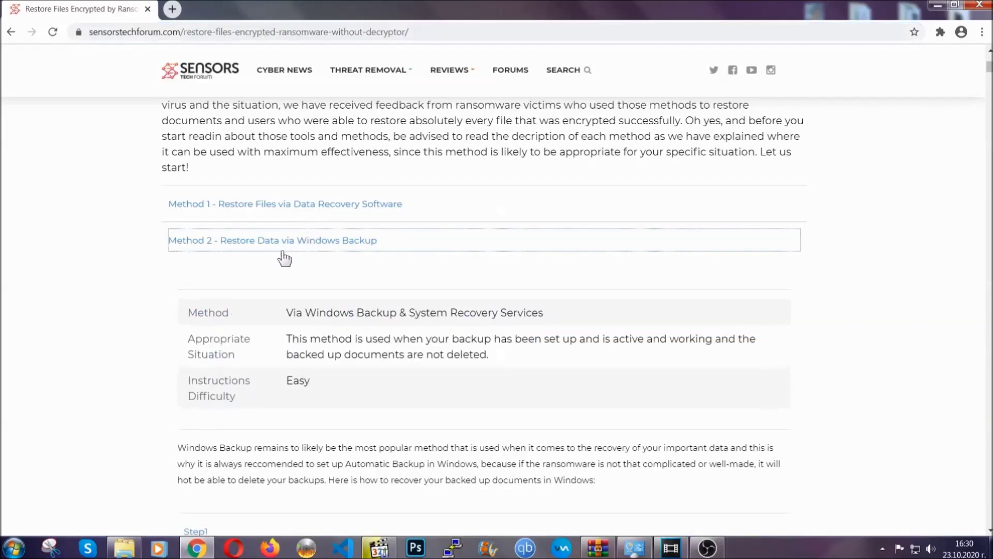
- Highlight the Method 2 summary table text, then clear the selection
left_click_drag(288, 309, 349, 386)
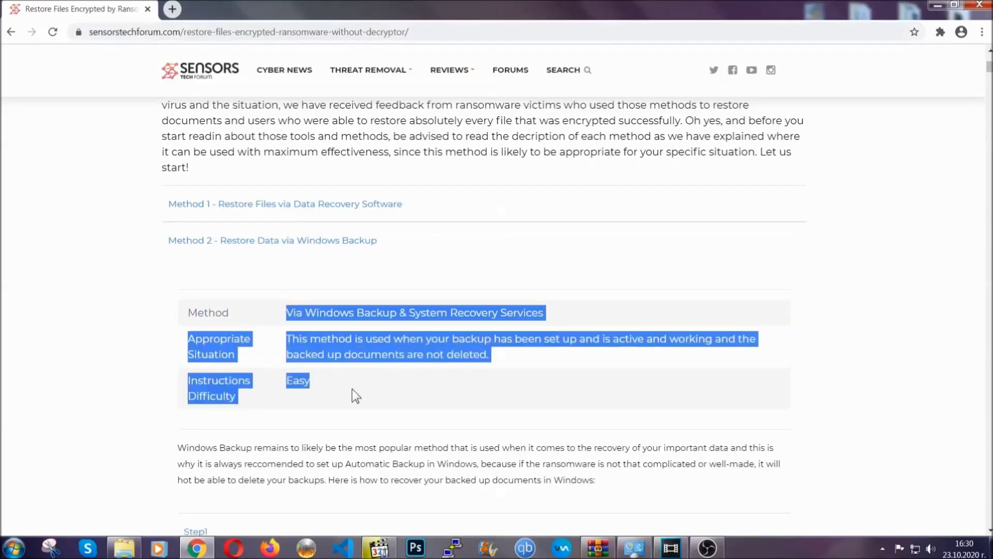
left_click(355, 386)
scroll(354, 386, "down", 3)
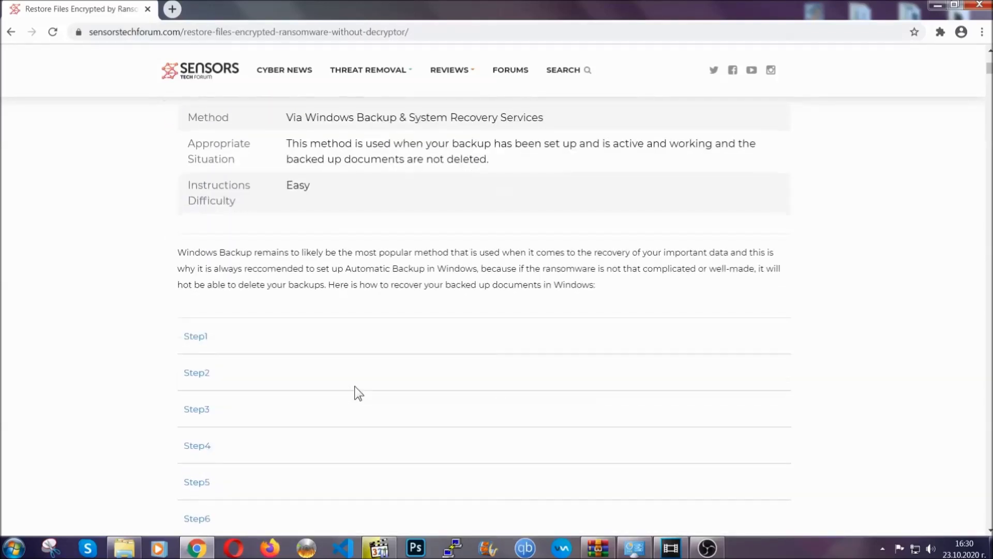
scroll(355, 386, "down", 1)
- Expand Steps 1, 2 and 3 of the Windows Backup method and minimize the browser
left_click(203, 272)
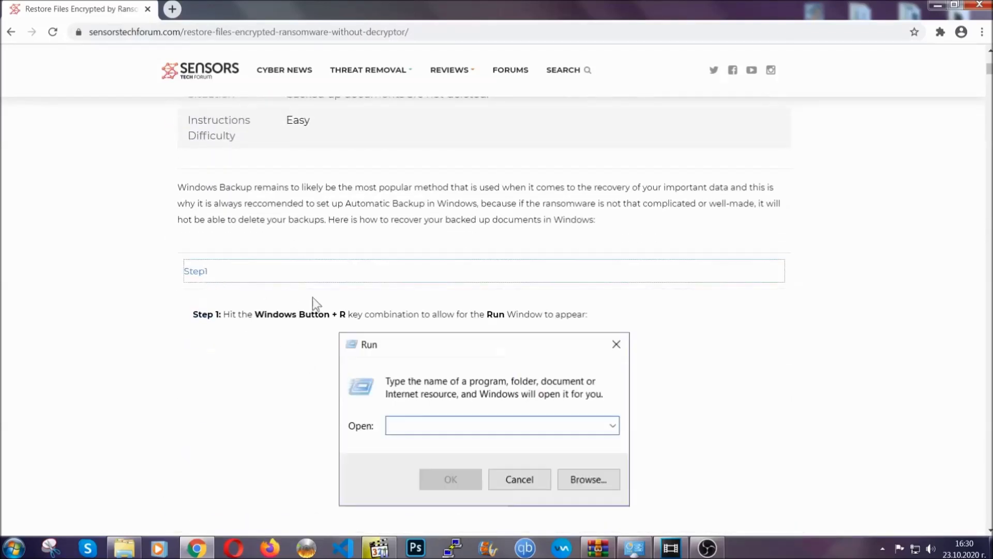
scroll(467, 321, "down", 3)
scroll(466, 322, "down", 1)
left_click(231, 321)
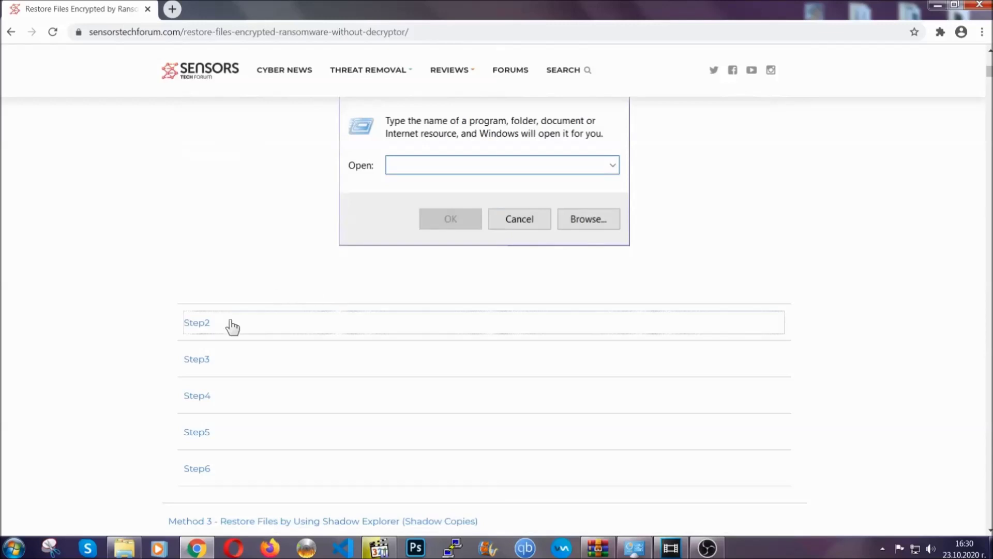
scroll(412, 328, "down", 2)
scroll(446, 326, "down", 1)
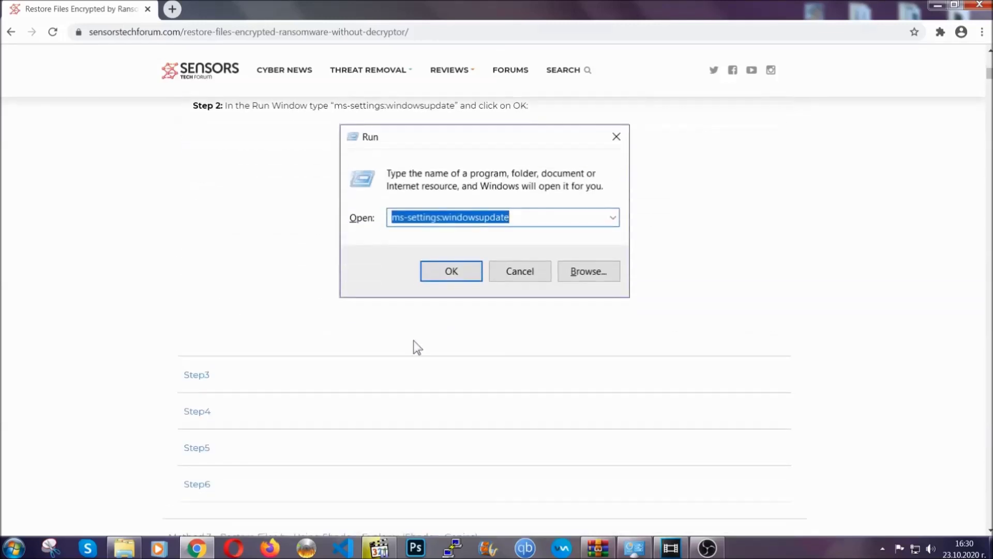
left_click(293, 378)
scroll(438, 355, "down", 1)
scroll(439, 351, "down", 2)
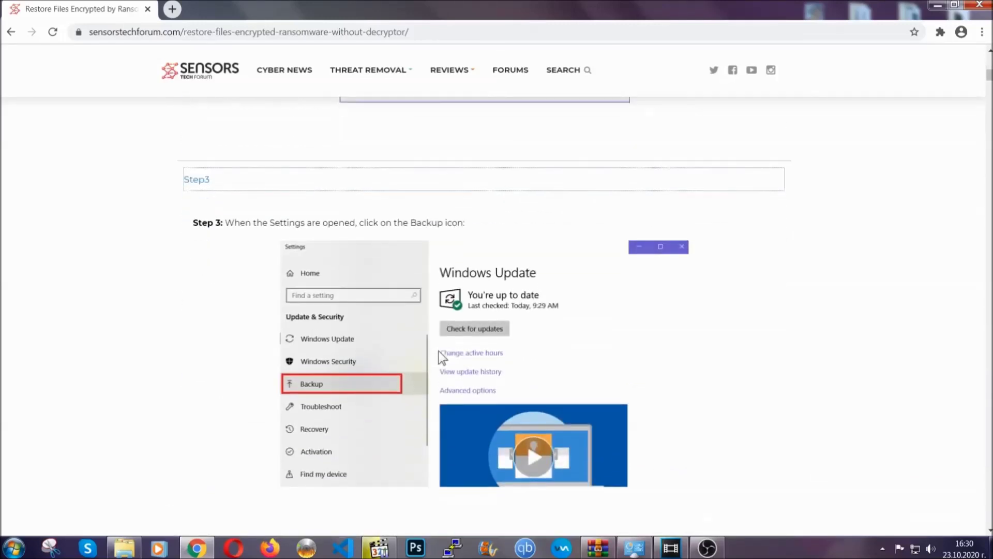
scroll(438, 351, "down", 2)
scroll(437, 353, "down", 2)
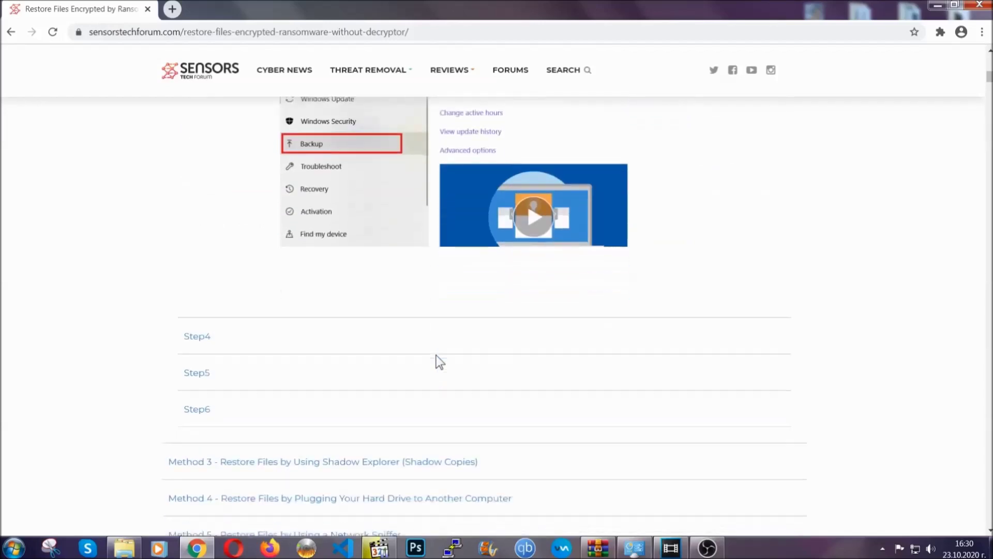
scroll(437, 355, "down", 1)
scroll(436, 355, "down", 2)
scroll(436, 354, "down", 2)
scroll(437, 355, "down", 1)
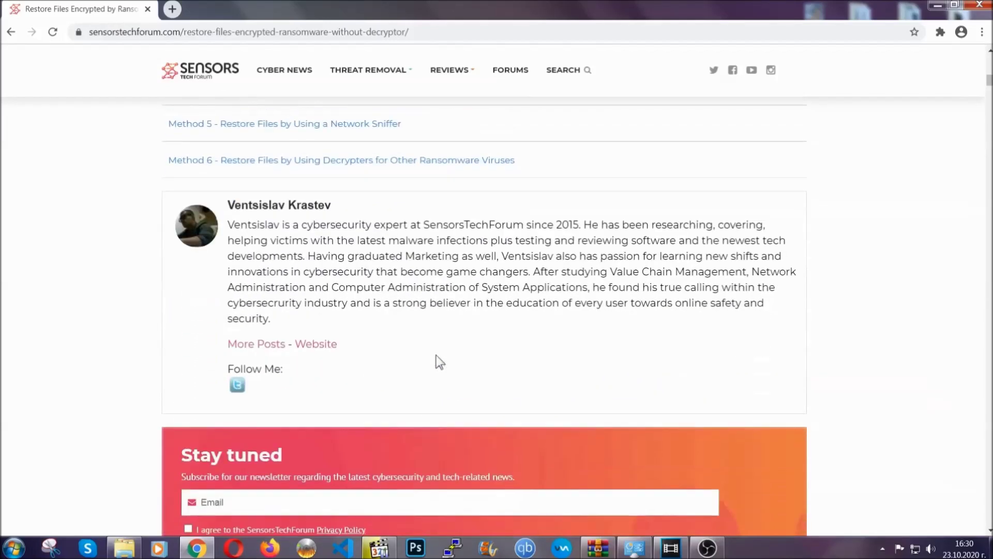
scroll(436, 355, "up", 3)
scroll(436, 356, "up", 5)
scroll(434, 366, "up", 4)
scroll(434, 370, "up", 4)
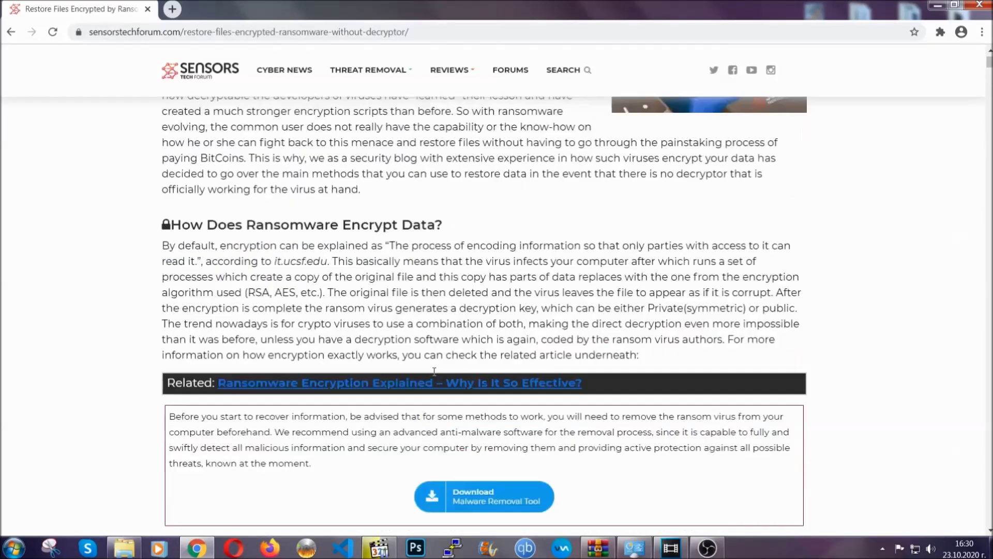
scroll(434, 371, "up", 3)
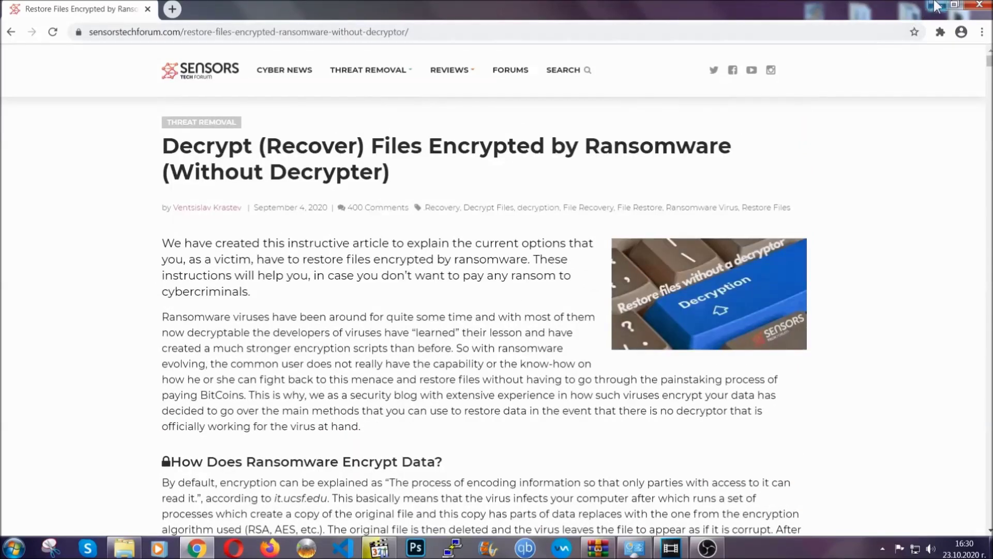
left_click(937, 6)
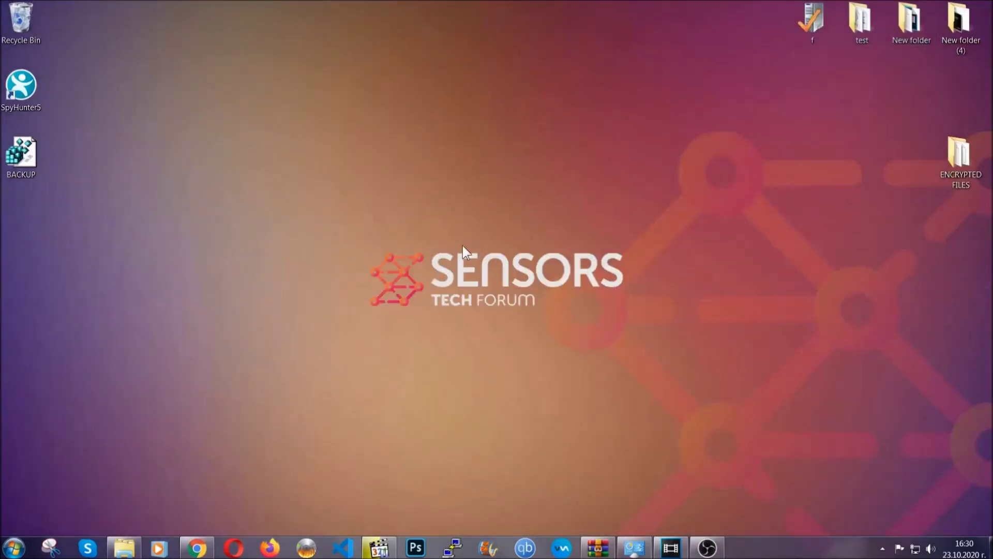